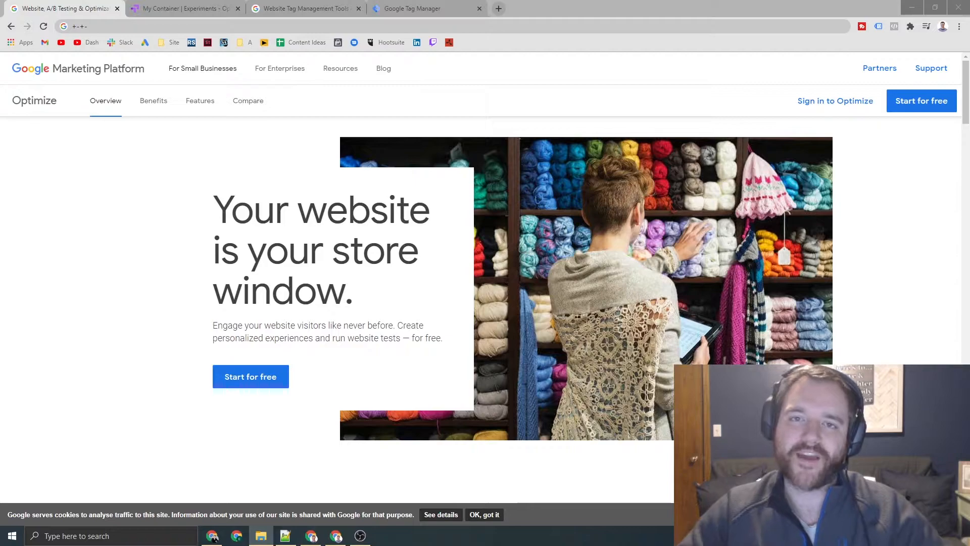
- Switch to the My Container experiences page in Google Optimize
{"action": "left_click", "coordinate": [120, 242]}
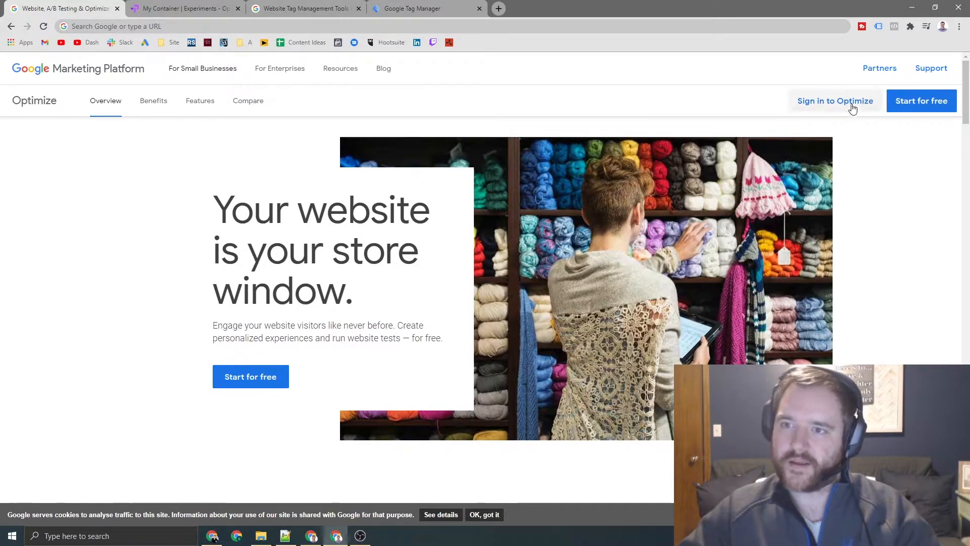
{"action": "left_click", "coordinate": [170, 6]}
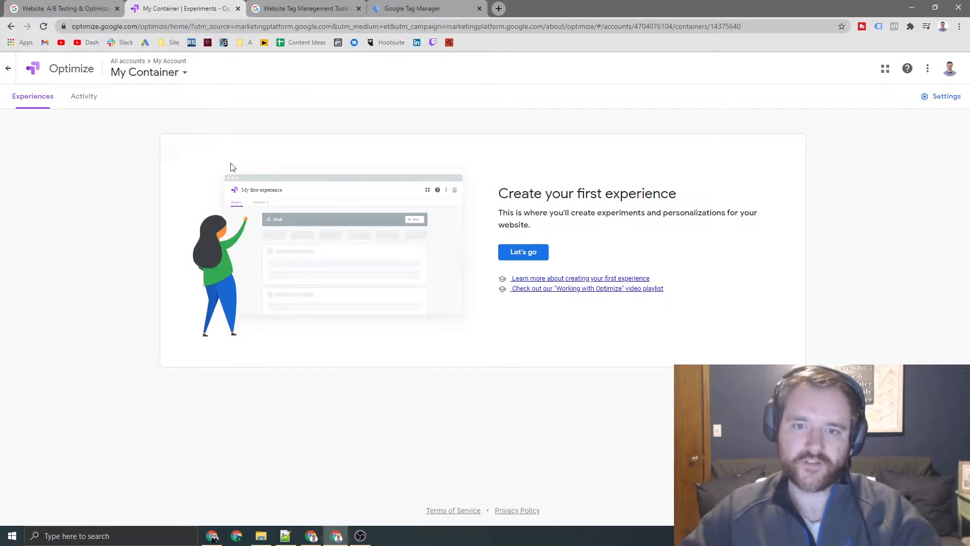
{"action": "left_click_drag", "start_coordinate": [513, 194], "coordinate": [643, 193]}
{"action": "left_click", "coordinate": [662, 192]}
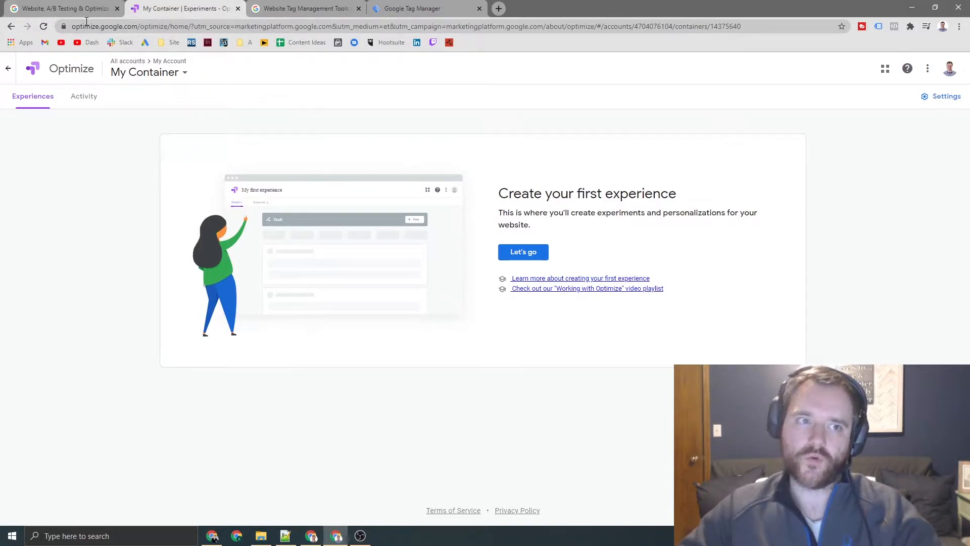
- Create an A/B test experience named "Home Page Test" with the owner's website home page as the editor page URL
{"action": "left_click", "coordinate": [524, 252]}
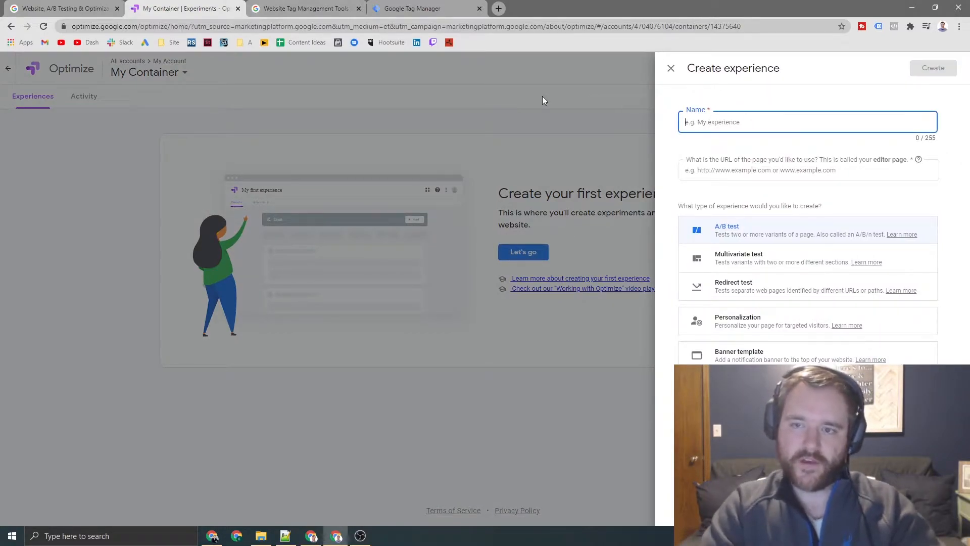
{"action": "type", "text": "Home Page Test"}
{"action": "key", "text": "Tab"}
{"action": "type", "text": "www.raysawvell.co"}
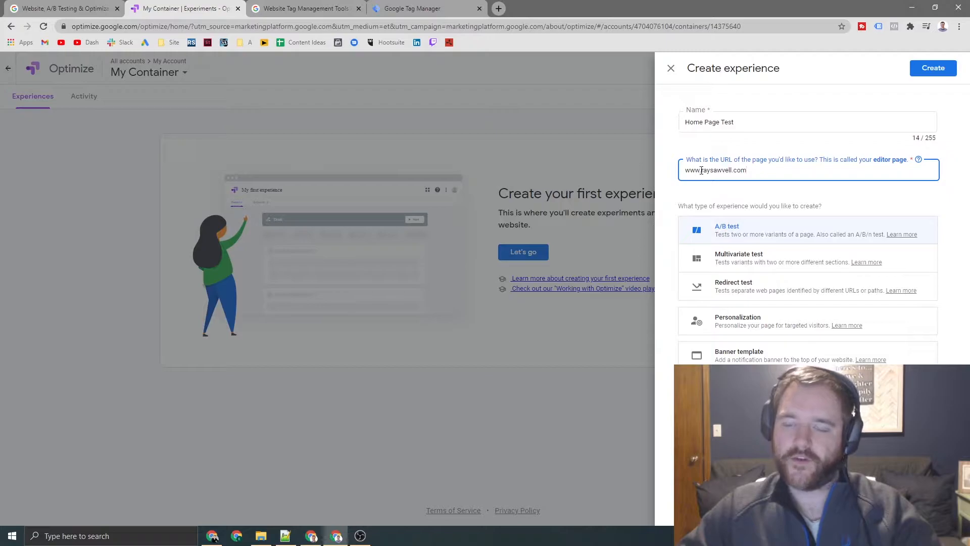
{"action": "type", "text": "m"}
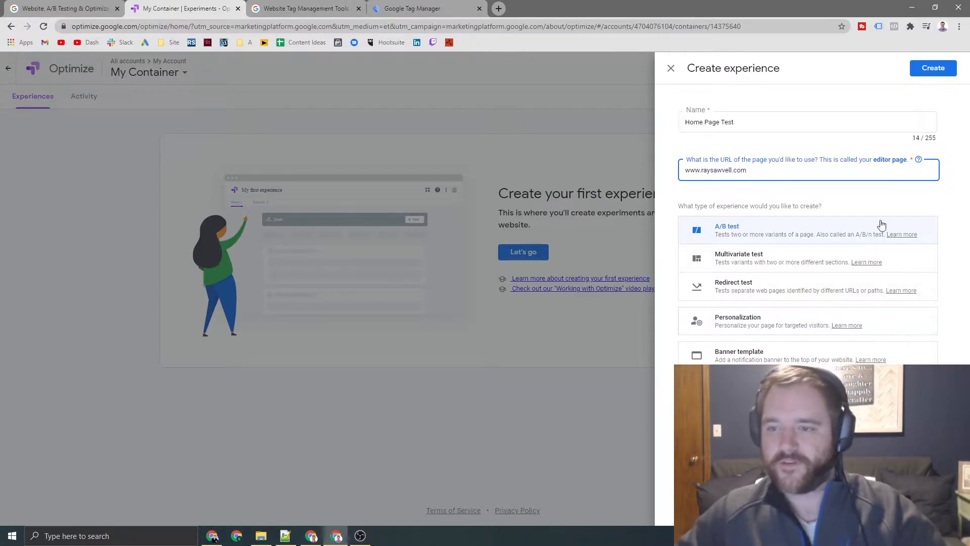
{"action": "left_click", "coordinate": [737, 227]}
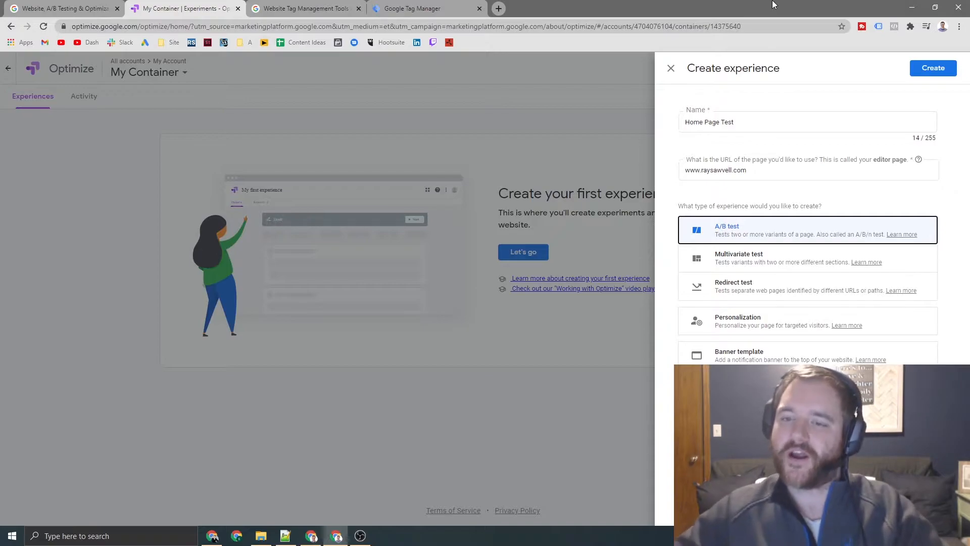
{"action": "left_click", "coordinate": [935, 69]}
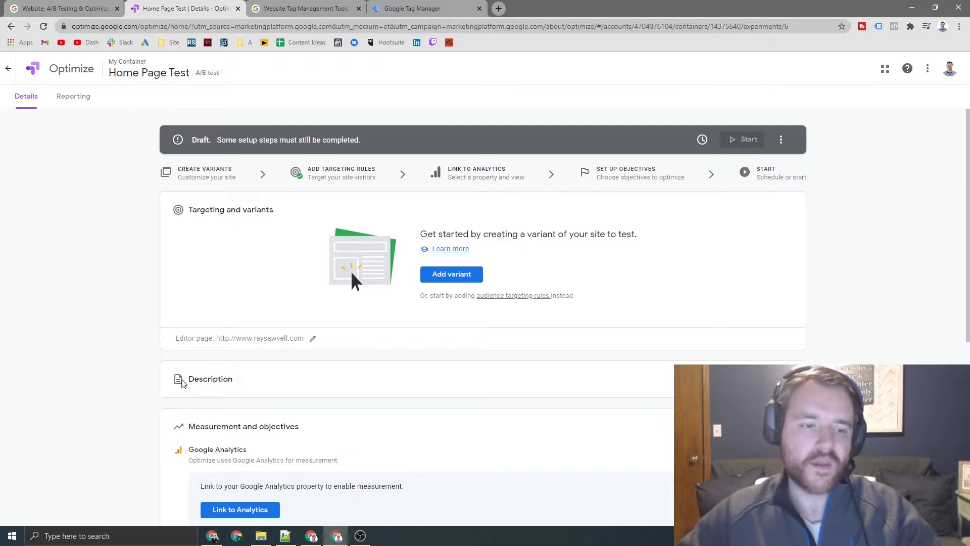
- Start adding a variant to the experiment and name it "Banner Change"
{"action": "scroll", "coordinate": [192, 389], "scroll_direction": "down", "scroll_amount": 2}
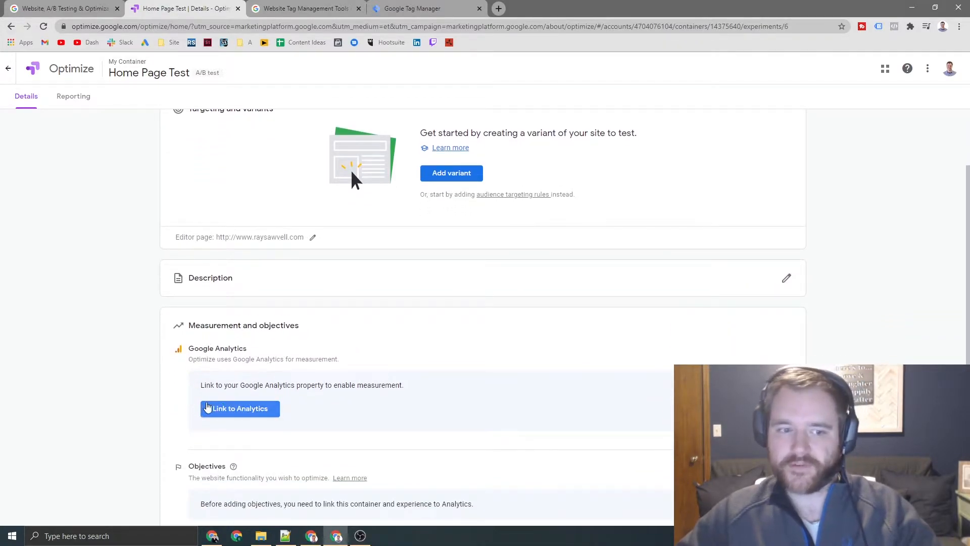
{"action": "scroll", "coordinate": [188, 385], "scroll_direction": "up", "scroll_amount": 2}
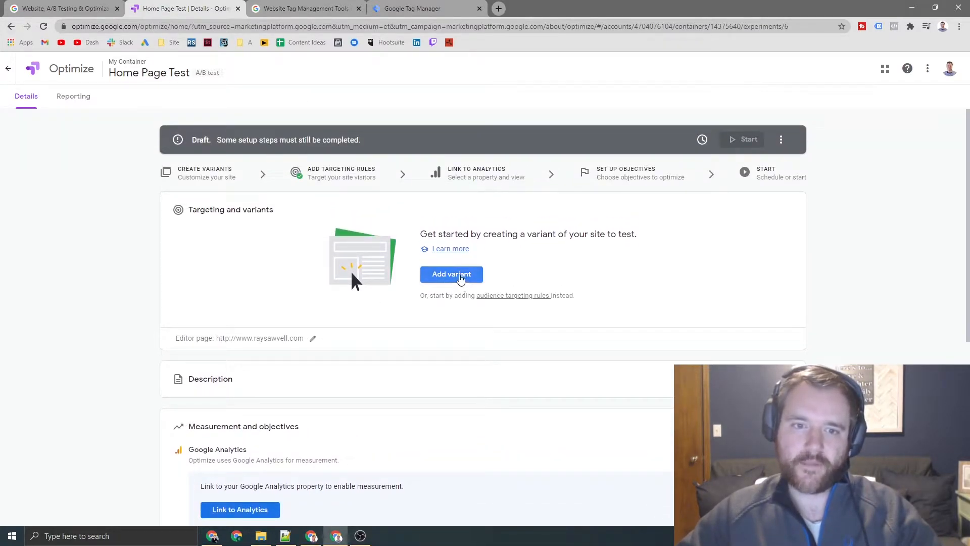
{"action": "left_click", "coordinate": [460, 278]}
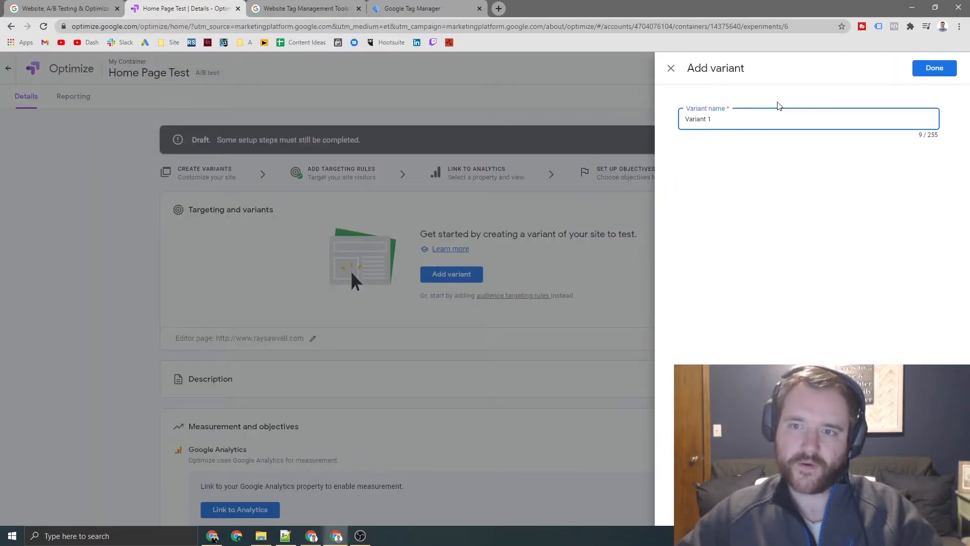
{"action": "type", "text": "Banner Chan"}
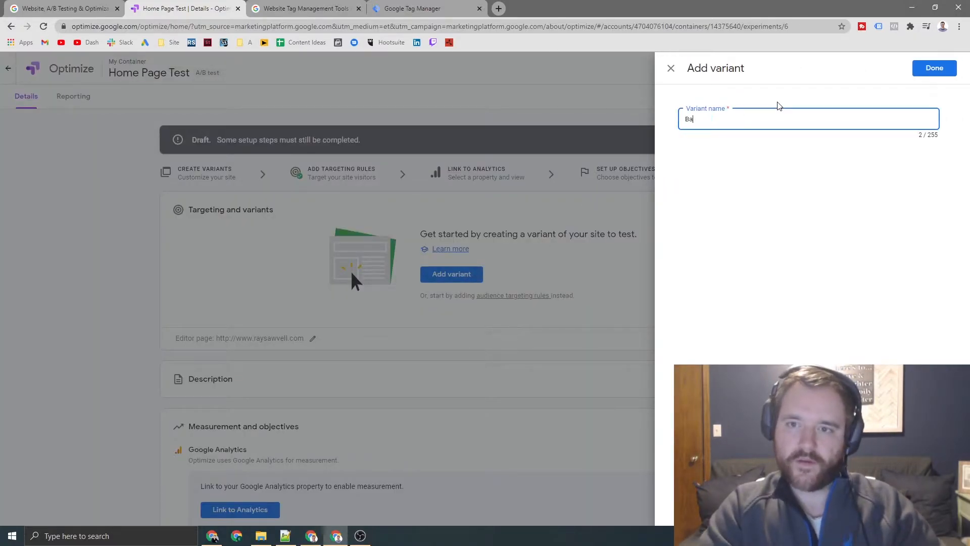
{"action": "type", "text": "ge"}
- View the live website's home page in a separate tab, and return to Optimize to save the Banner Change variant
{"action": "key", "text": "ctrl+t"}
{"action": "type", "text": "ray"}
{"action": "key", "text": "Return"}
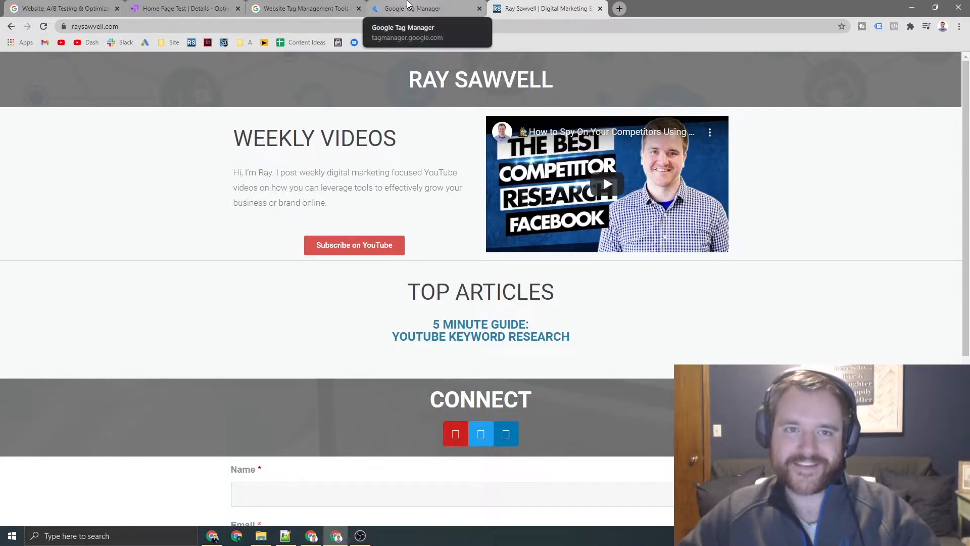
{"action": "left_click", "coordinate": [409, 6]}
{"action": "left_click", "coordinate": [324, 7]}
{"action": "left_click", "coordinate": [160, 6]}
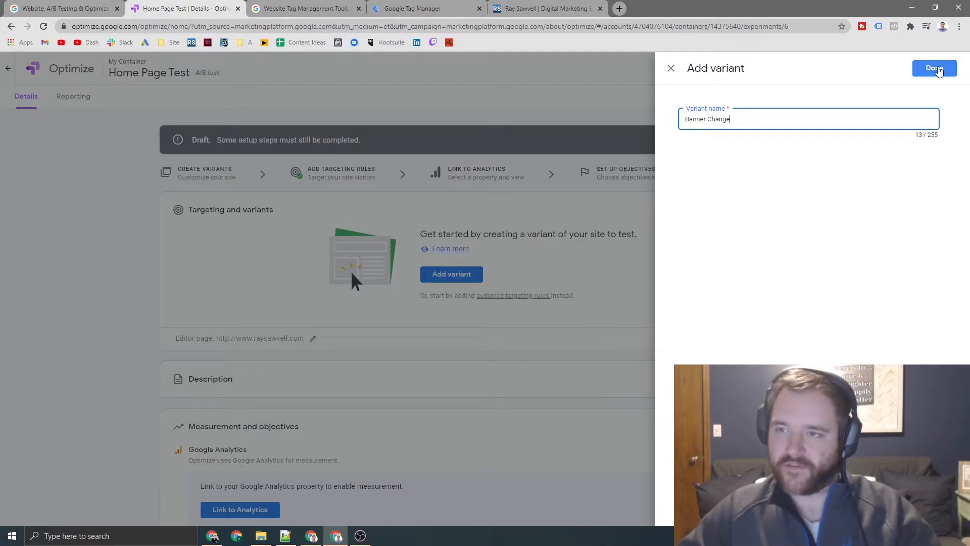
{"action": "left_click", "coordinate": [938, 71]}
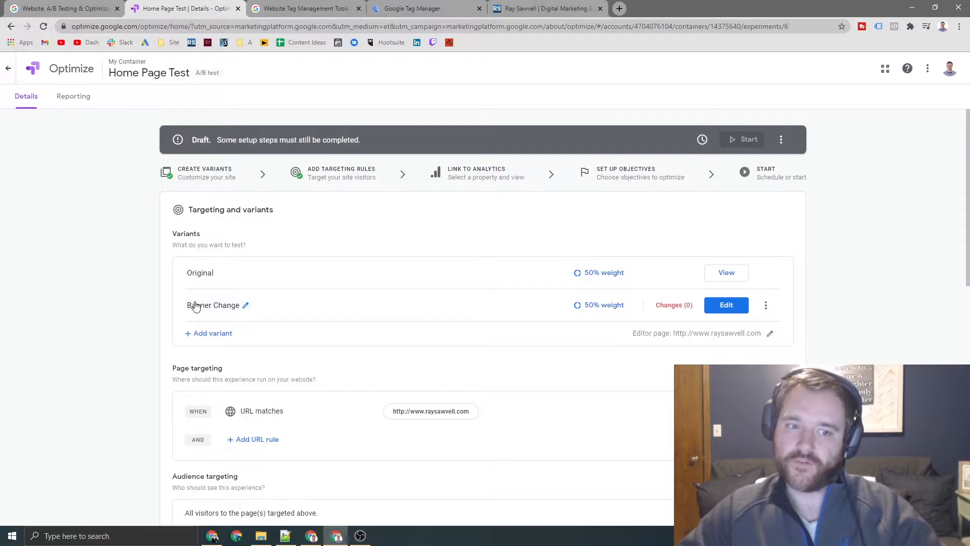
- Examine the evenly split and custom percentages options for the variant weights, leaving the weights dialog without saving
{"action": "left_click", "coordinate": [609, 305]}
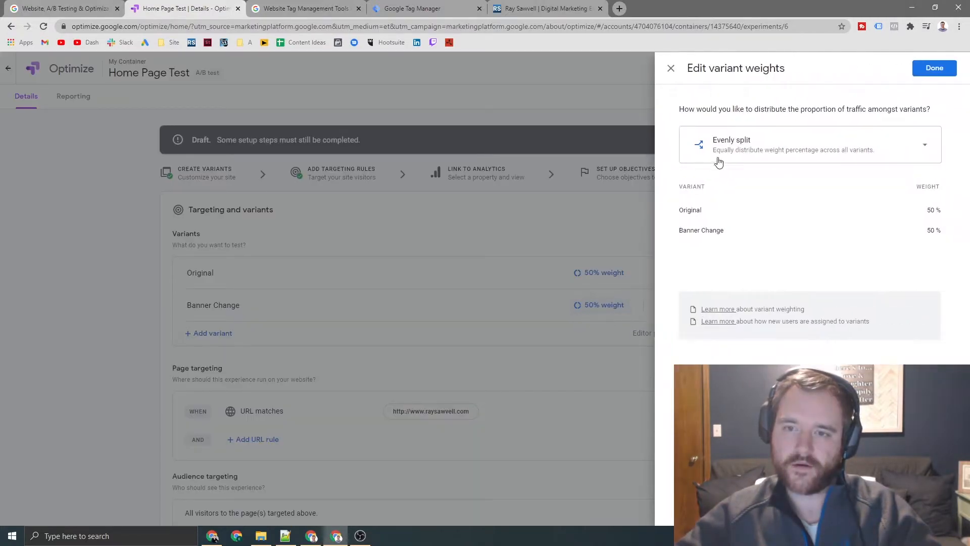
{"action": "left_click", "coordinate": [758, 152]}
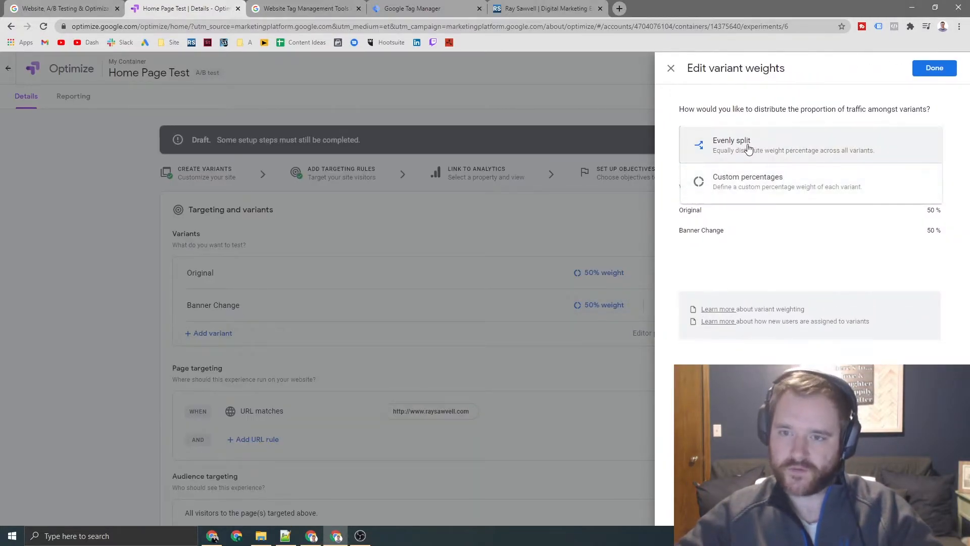
{"action": "left_click", "coordinate": [744, 146]}
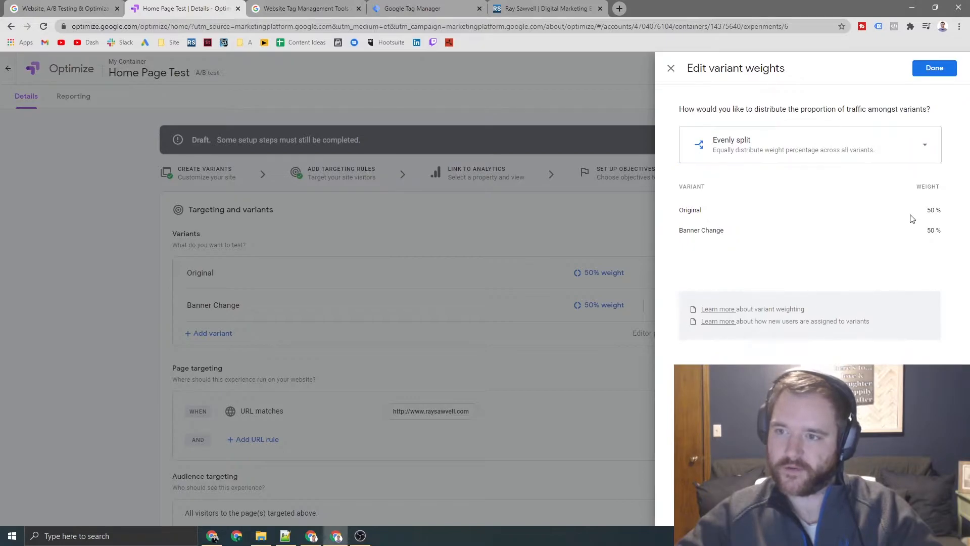
{"action": "left_click", "coordinate": [801, 157]}
{"action": "left_click", "coordinate": [758, 187]}
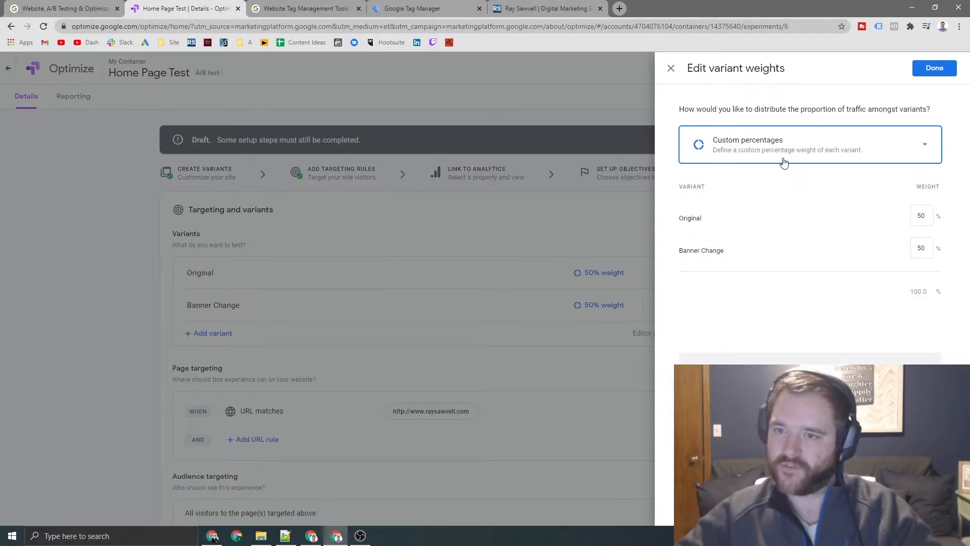
{"action": "left_click", "coordinate": [743, 147]}
{"action": "left_click", "coordinate": [708, 108]}
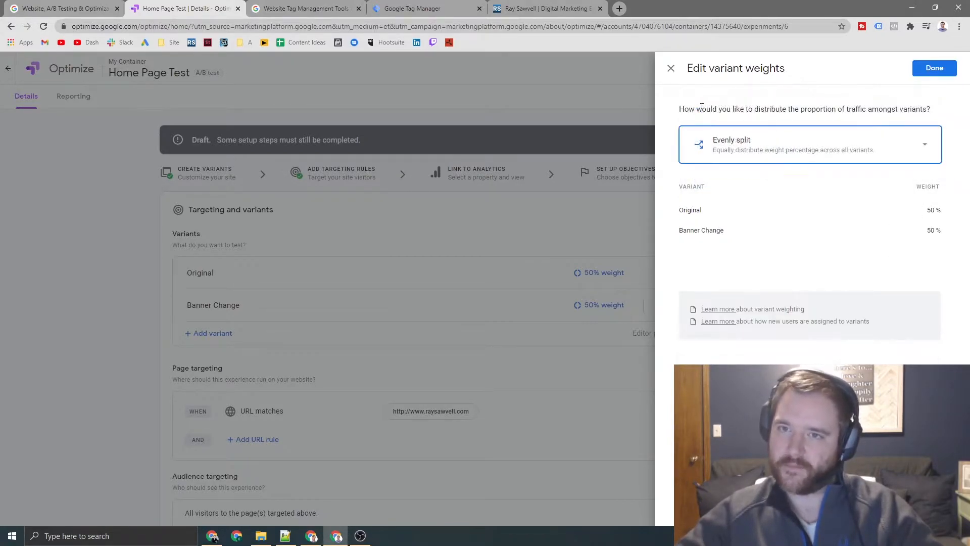
{"action": "left_click", "coordinate": [678, 70]}
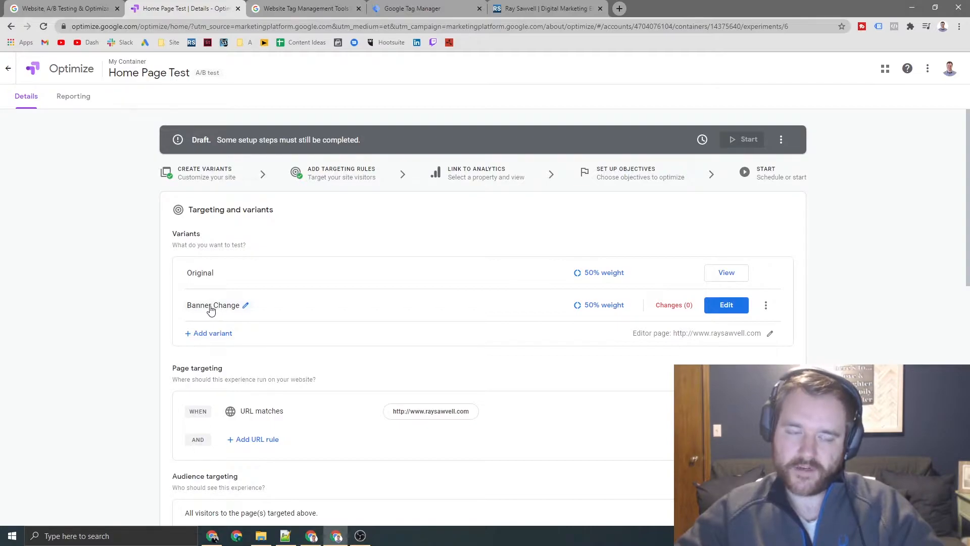
- Install the Google Optimize Chrome extension requested for editing the Banner Change variant, and return to the experiment page
{"action": "left_click", "coordinate": [735, 304]}
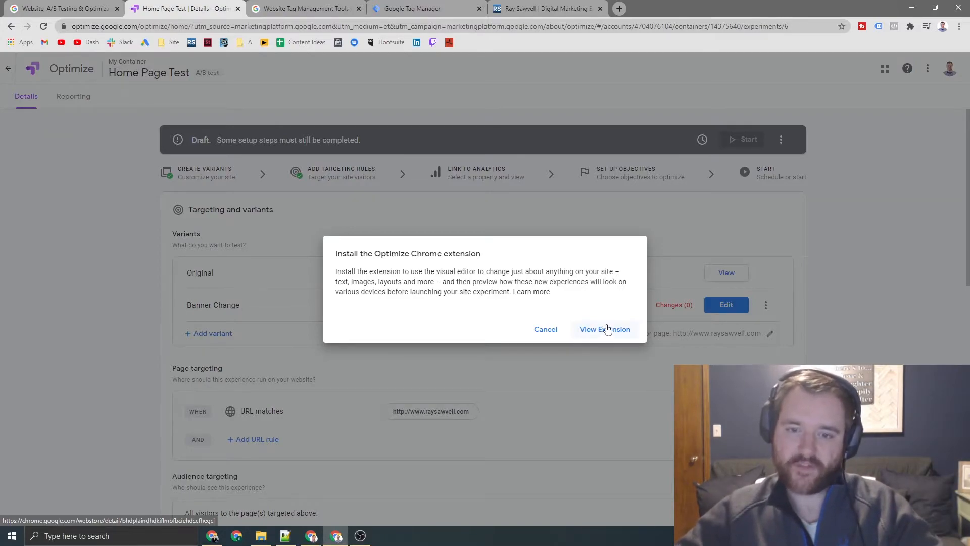
{"action": "left_click", "coordinate": [614, 329]}
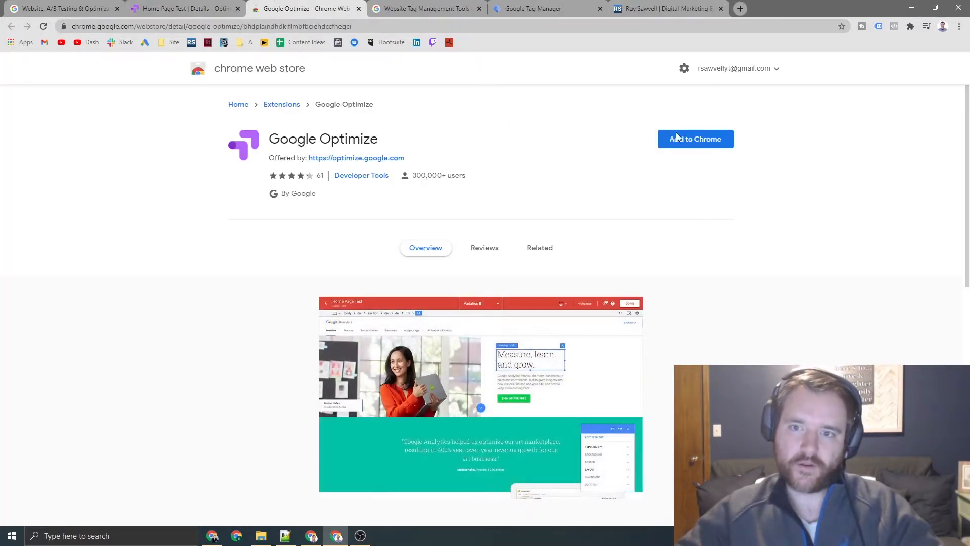
{"action": "left_click", "coordinate": [694, 143]}
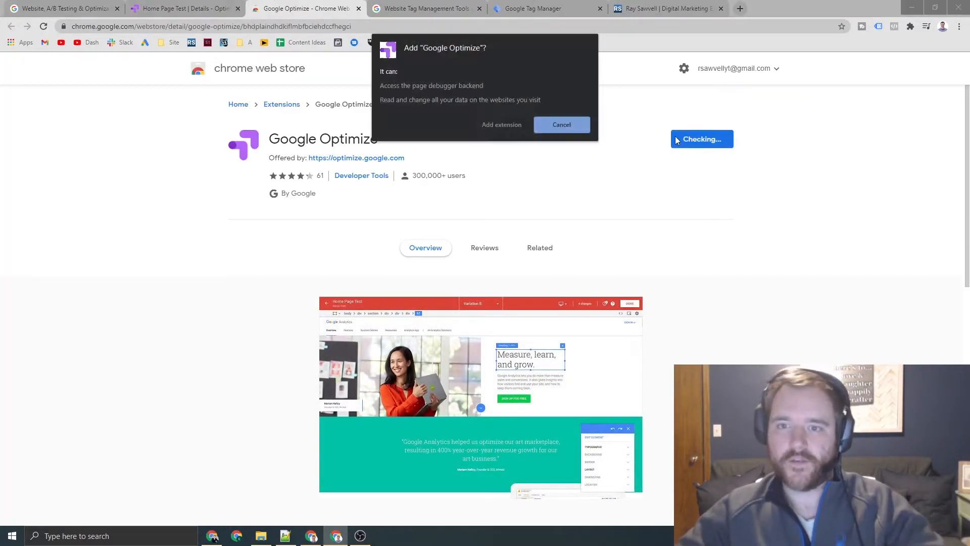
{"action": "left_click", "coordinate": [494, 126]}
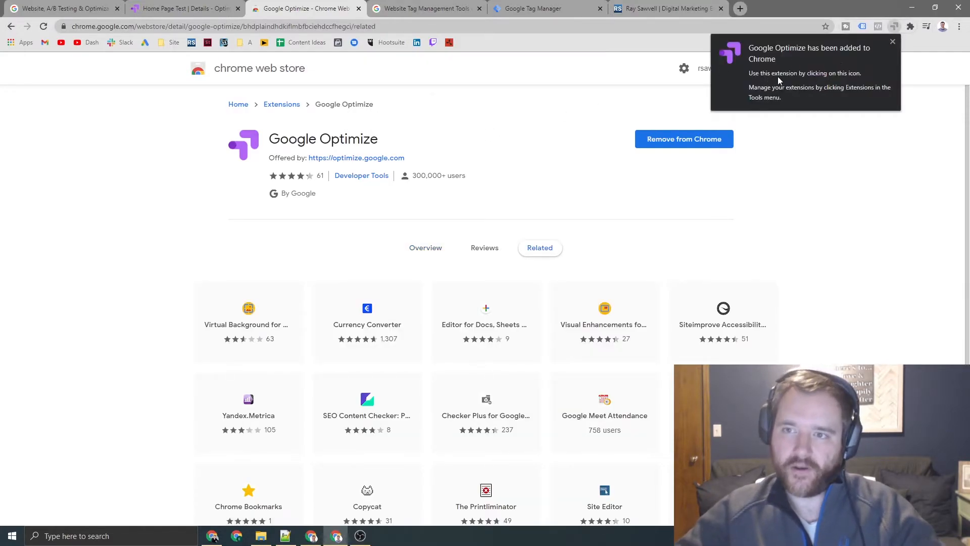
{"action": "left_click", "coordinate": [183, 8]}
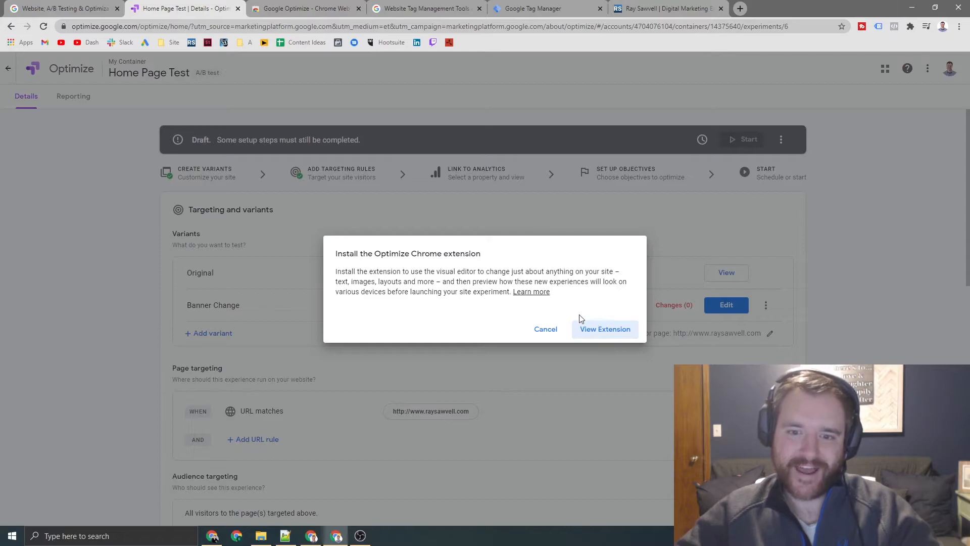
{"action": "left_click", "coordinate": [604, 329]}
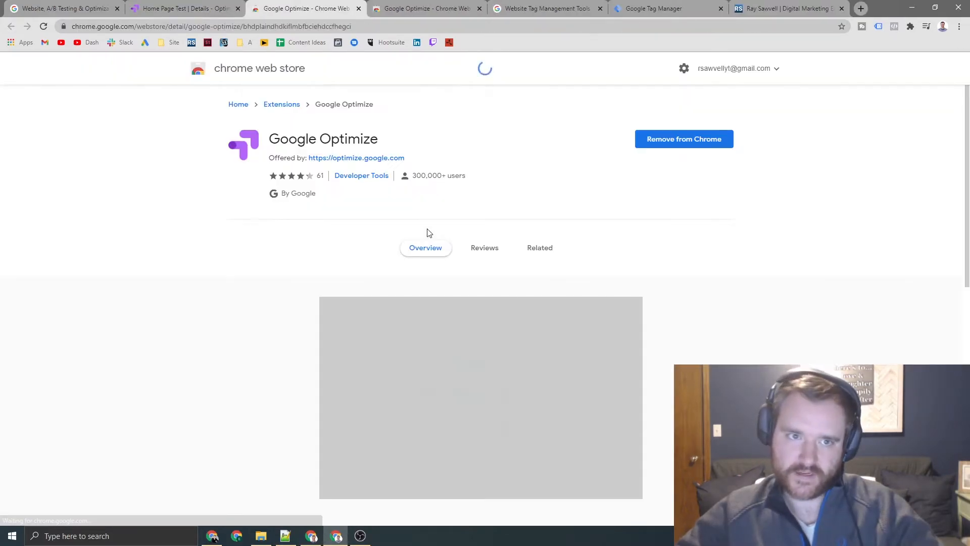
{"action": "key", "text": "ctrl+w"}
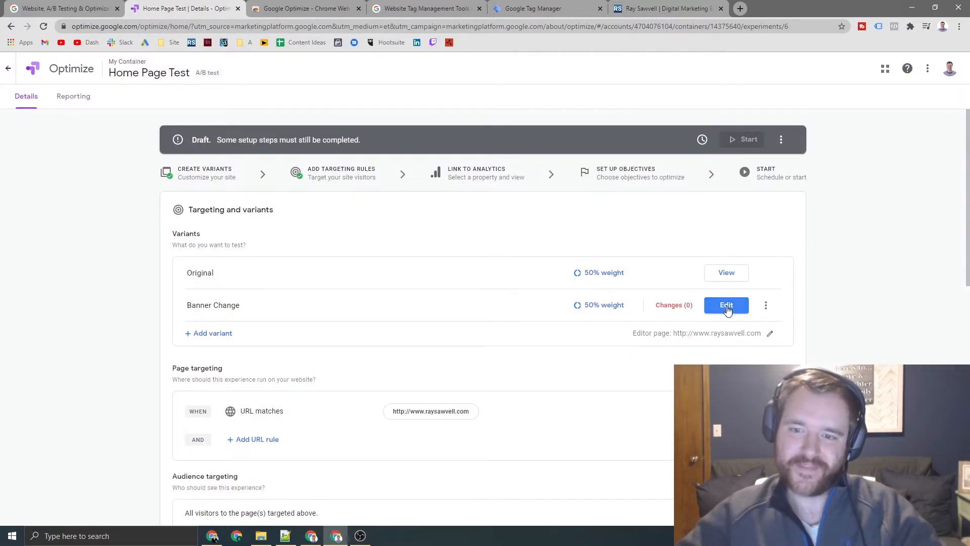
{"action": "left_click", "coordinate": [726, 305]}
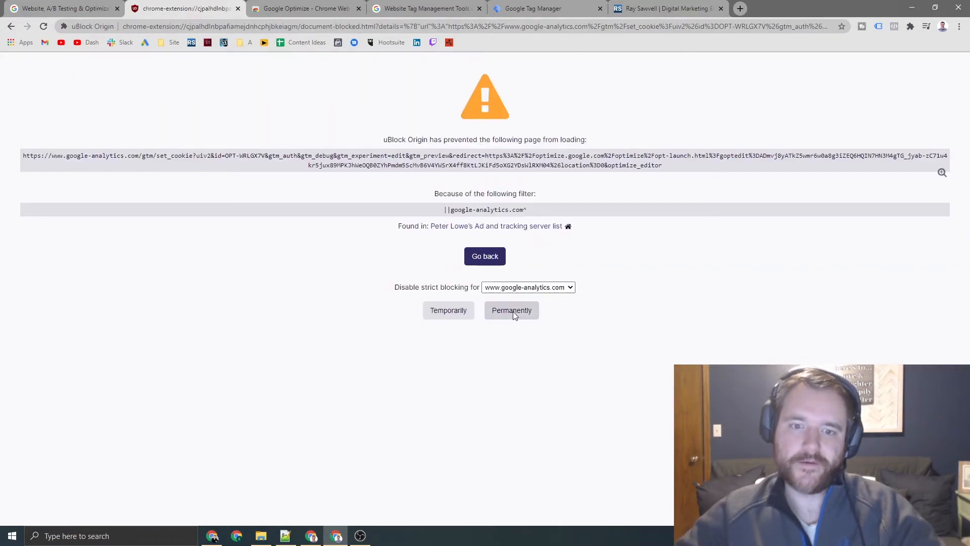
{"action": "left_click", "coordinate": [512, 311]}
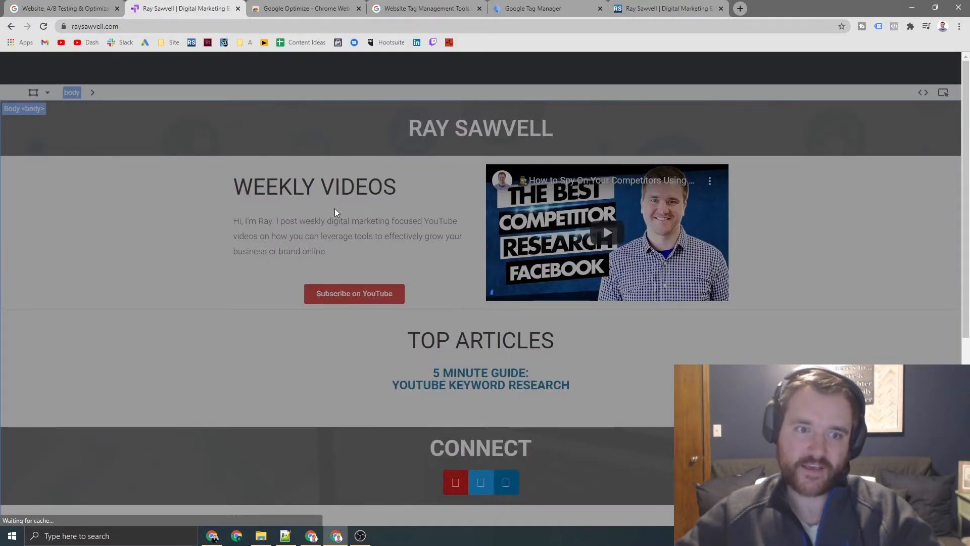
{"action": "left_click", "coordinate": [298, 236]}
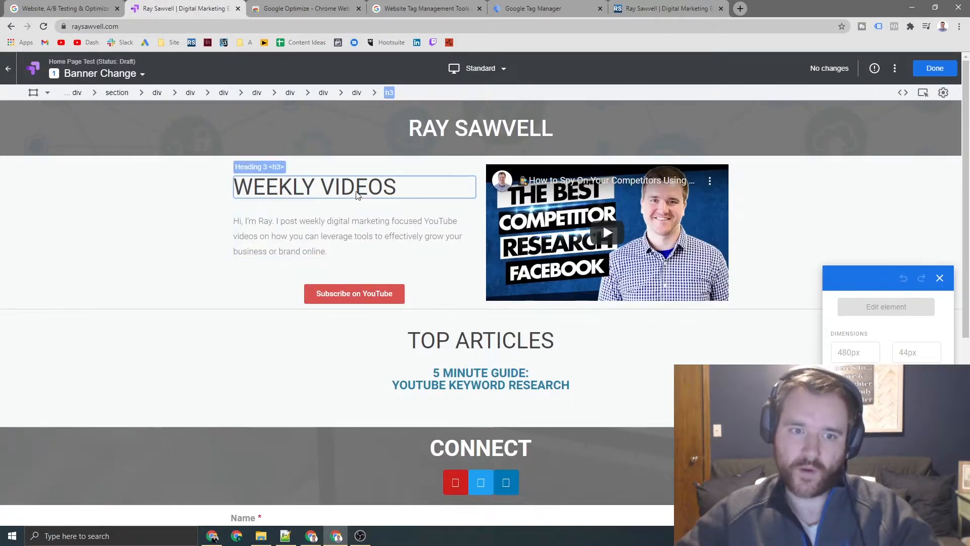
- Try selecting headings on the page in the visual editor, ending with the Heading 1 in the banner selected
{"action": "left_click", "coordinate": [349, 133]}
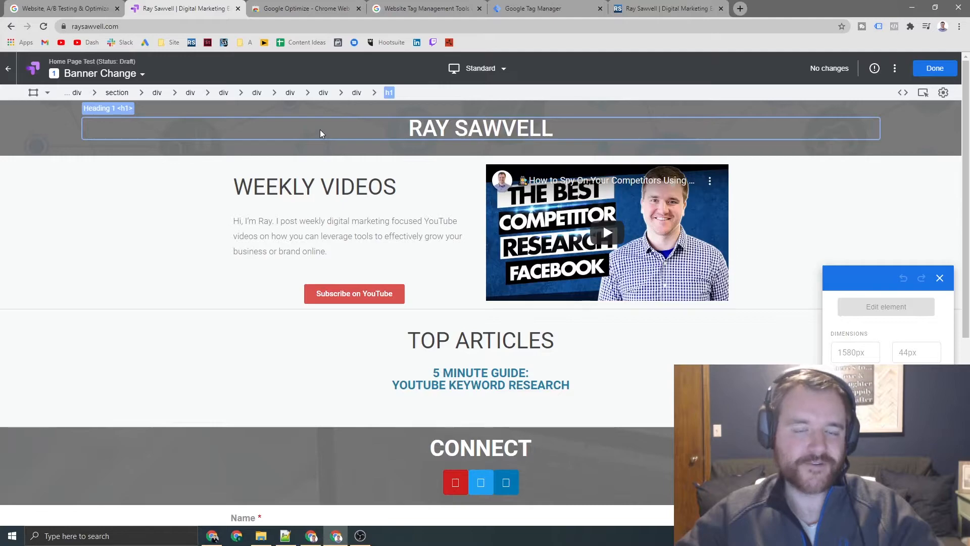
{"action": "left_click", "coordinate": [404, 130]}
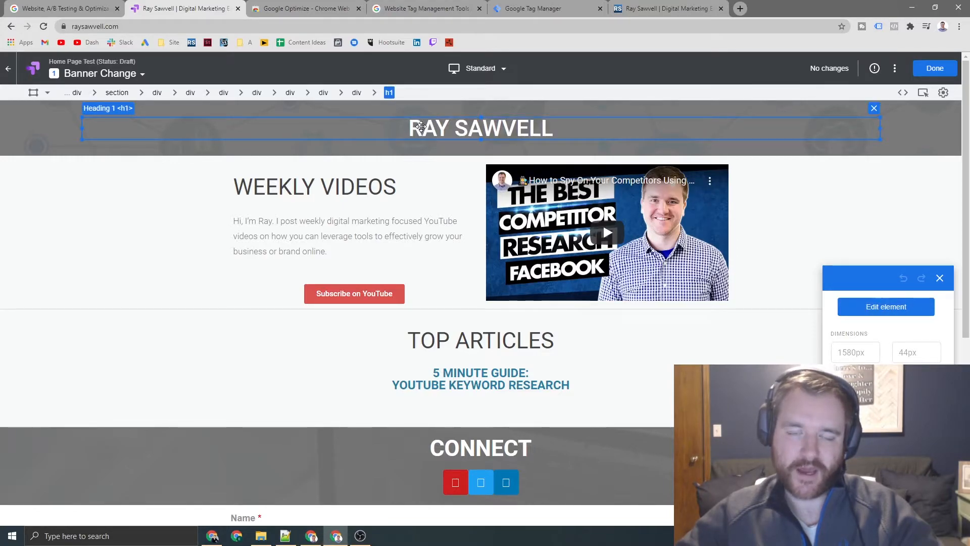
{"action": "left_click", "coordinate": [345, 189]}
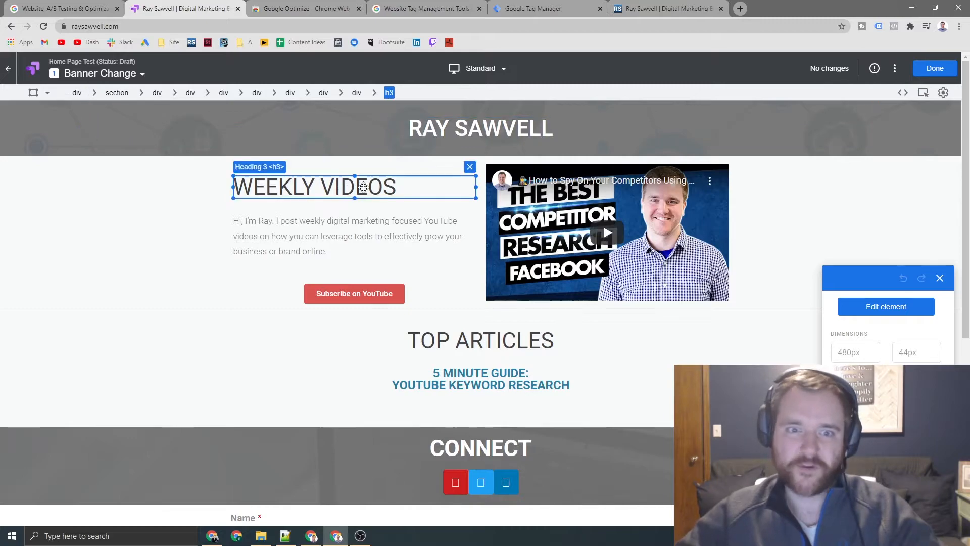
{"action": "left_click", "coordinate": [398, 128]}
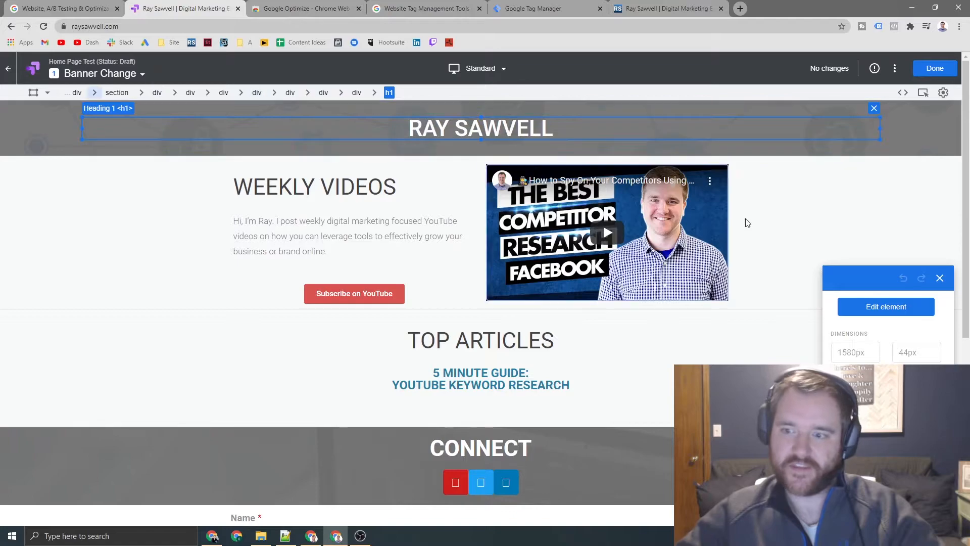
- Try changing the banner heading's text to DIGITAL MARKETING EXPERT, and undo the edit
{"action": "left_click", "coordinate": [901, 303]}
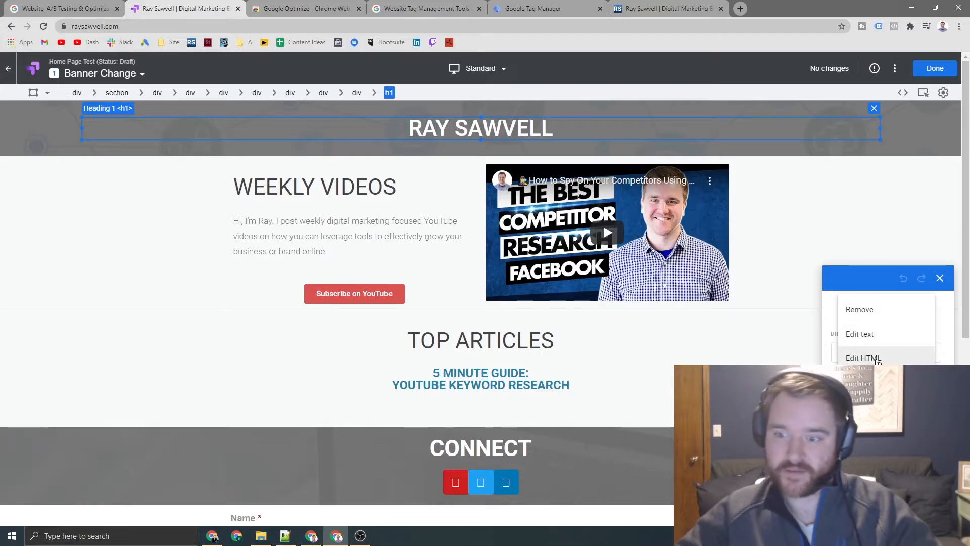
{"action": "left_click", "coordinate": [869, 335]}
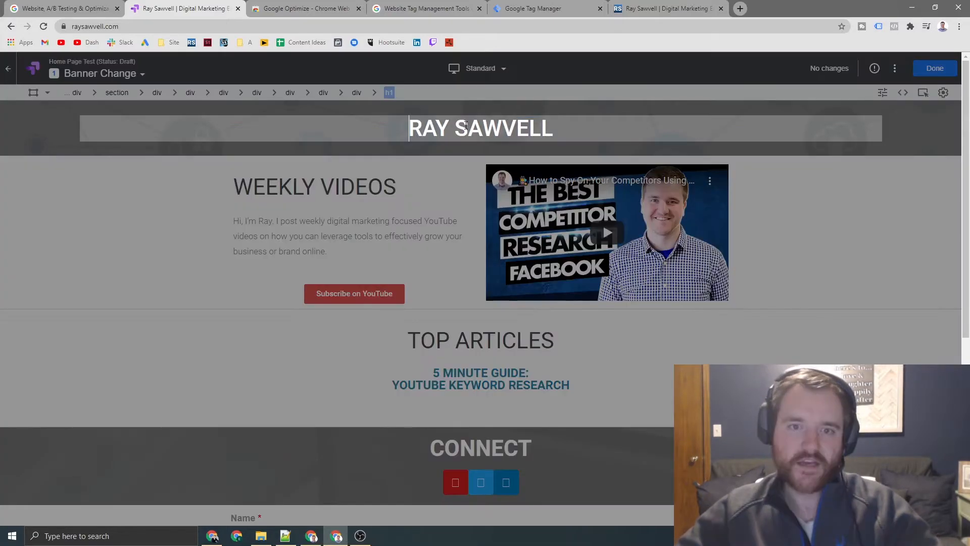
{"action": "double_click", "coordinate": [431, 128]}
{"action": "triple_click", "coordinate": [431, 127]}
{"action": "type", "text": "D"}
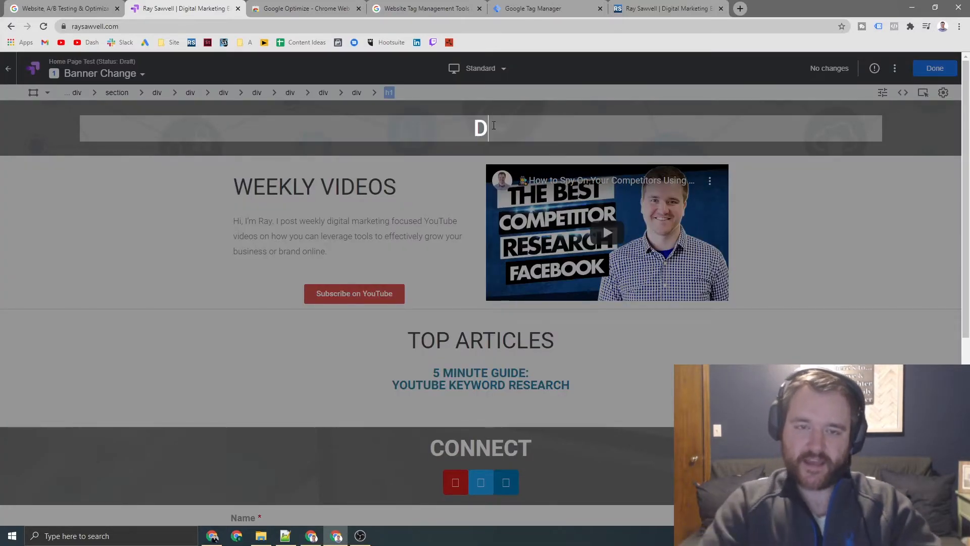
{"action": "type", "text": "IGITAL MARK"}
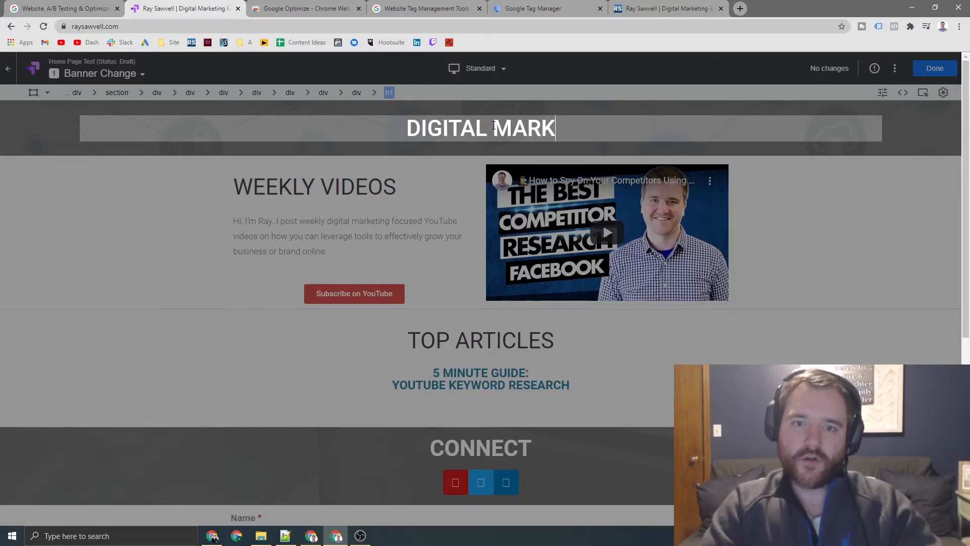
{"action": "type", "text": "ETING EXPERT"}
{"action": "key", "text": "Return"}
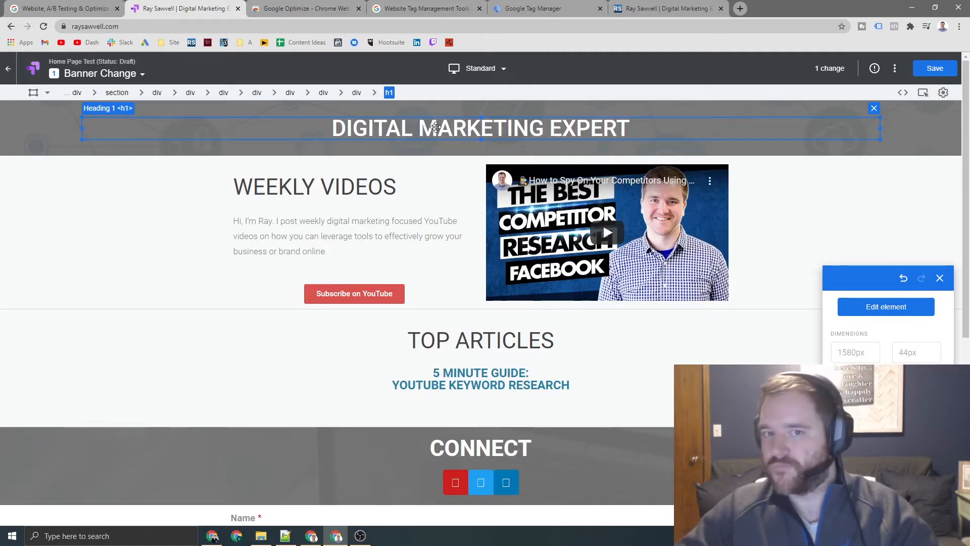
{"action": "left_click", "coordinate": [904, 278]}
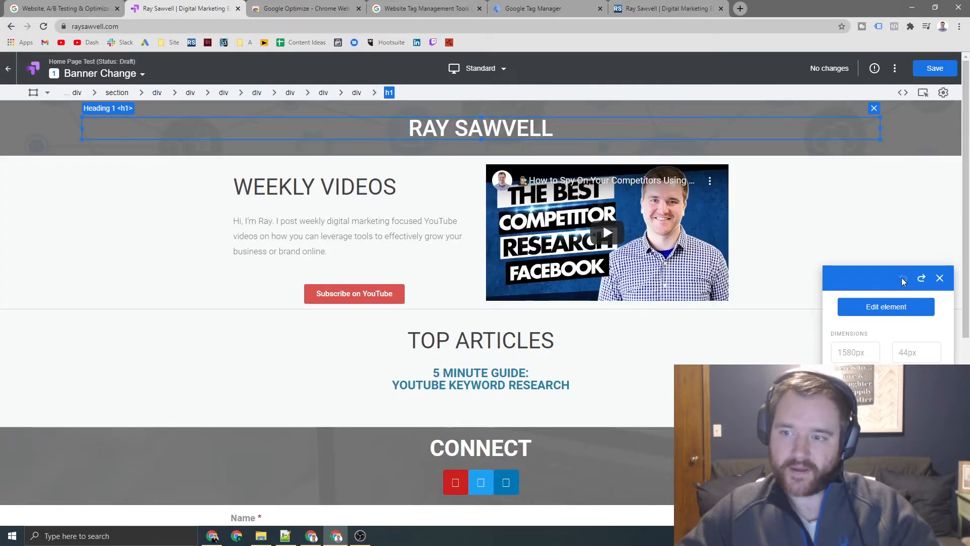
- Reorder the page sections so that Top Articles sits above Weekly Videos, directly below the banner
{"action": "left_click", "coordinate": [374, 190]}
{"action": "left_click", "coordinate": [393, 172]}
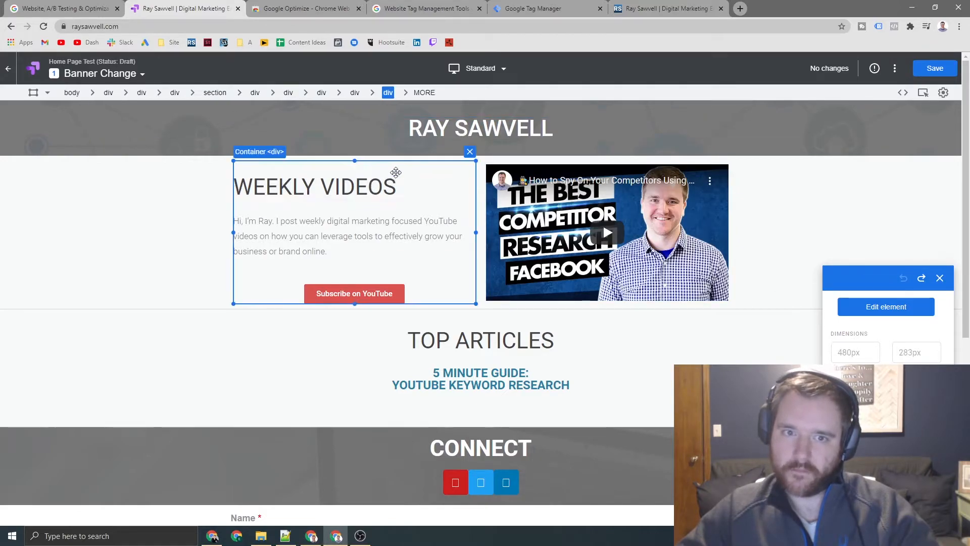
{"action": "left_click", "coordinate": [798, 168]}
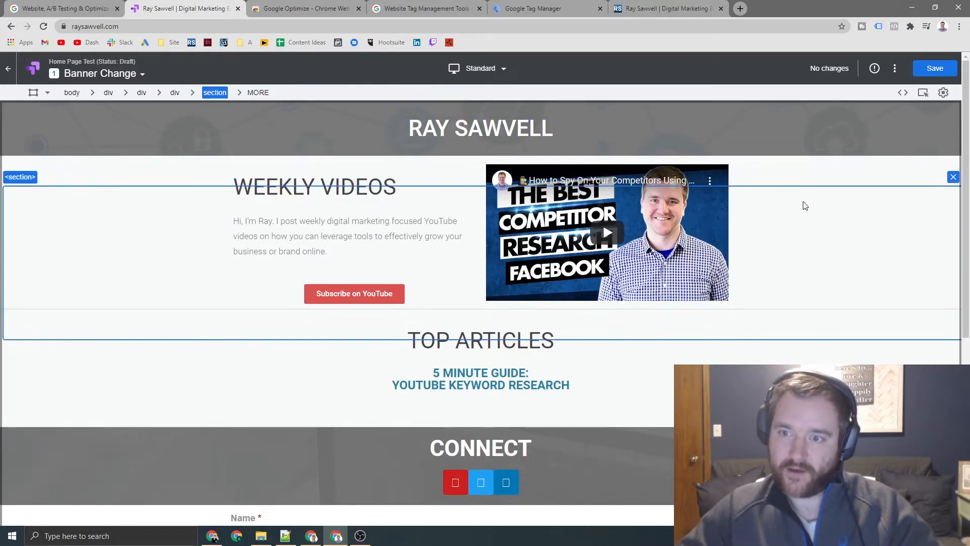
{"action": "left_click", "coordinate": [778, 355]}
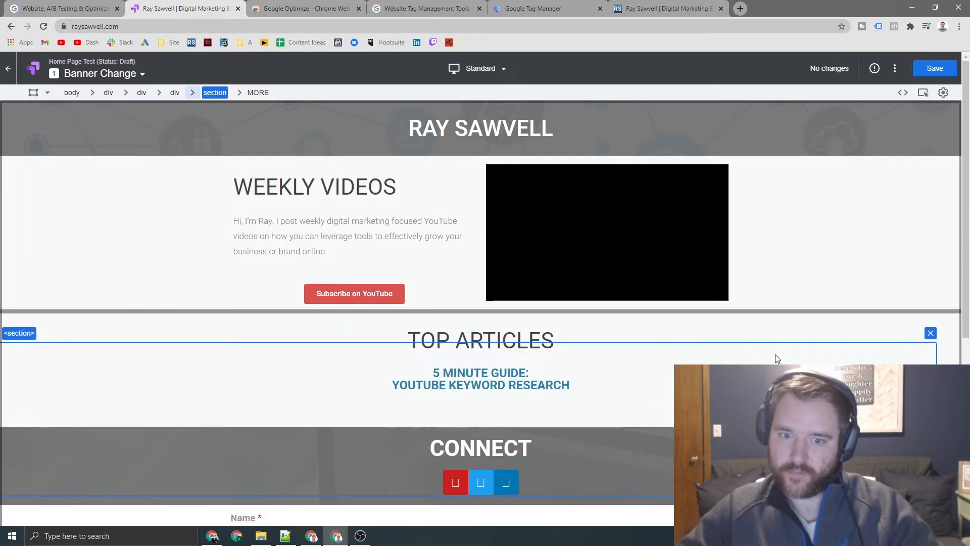
{"action": "left_click_drag", "start_coordinate": [775, 355], "coordinate": [775, 359]}
{"action": "left_click_drag", "start_coordinate": [792, 197], "coordinate": [792, 336]}
{"action": "left_click_drag", "start_coordinate": [856, 188], "coordinate": [841, 353]}
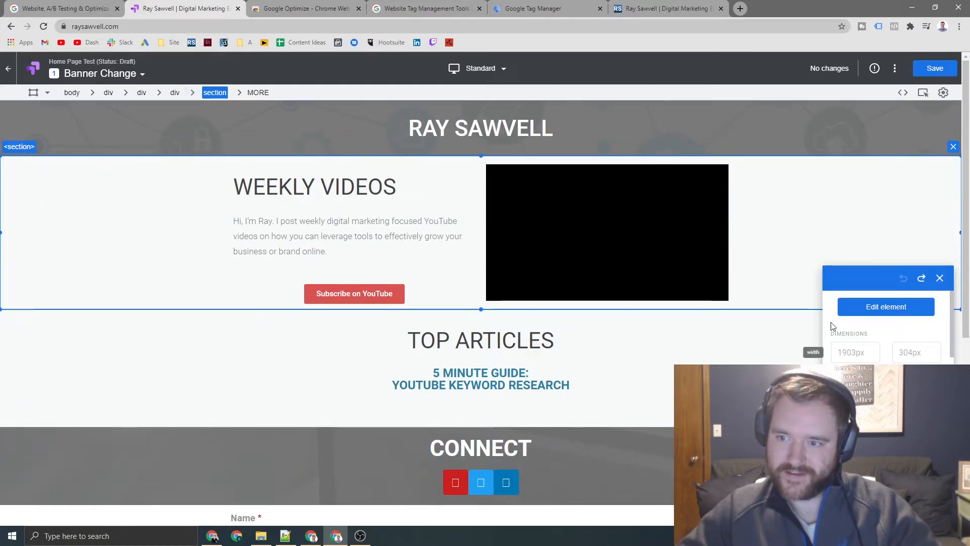
{"action": "left_click_drag", "start_coordinate": [799, 208], "coordinate": [792, 178]}
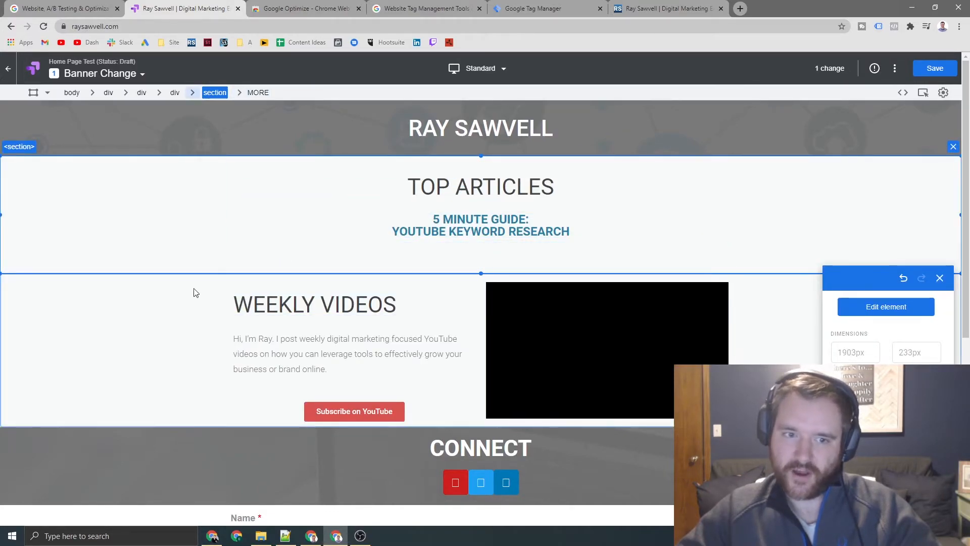
{"action": "left_click", "coordinate": [158, 310]}
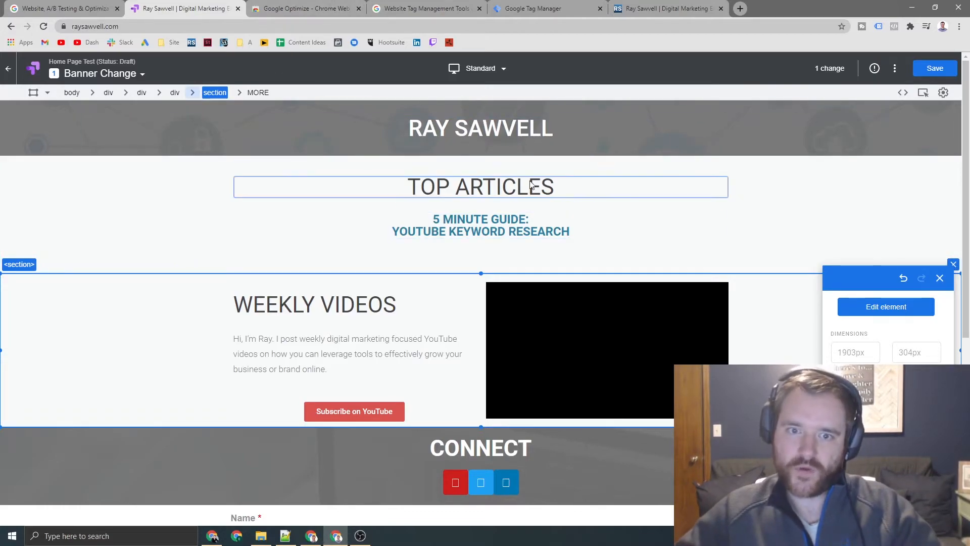
- Save the variant's changes, update the mismatched editor page URLs to the actual https address, and finish editing
{"action": "left_click", "coordinate": [930, 73]}
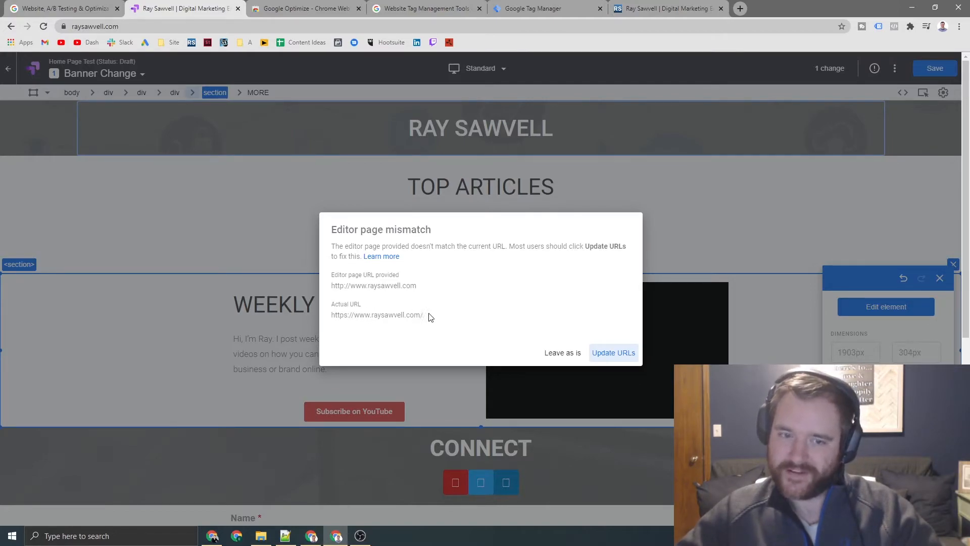
{"action": "left_click", "coordinate": [619, 354]}
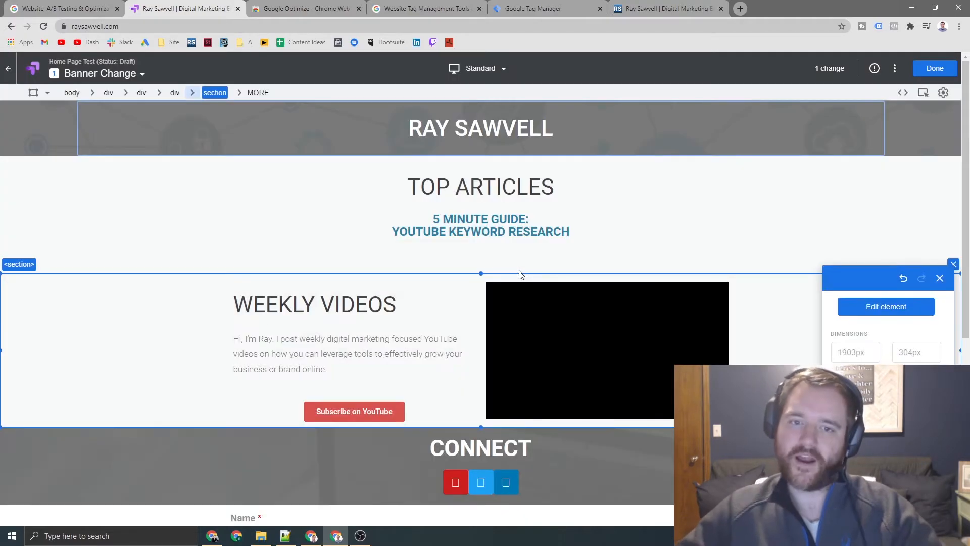
{"action": "left_click", "coordinate": [937, 68]}
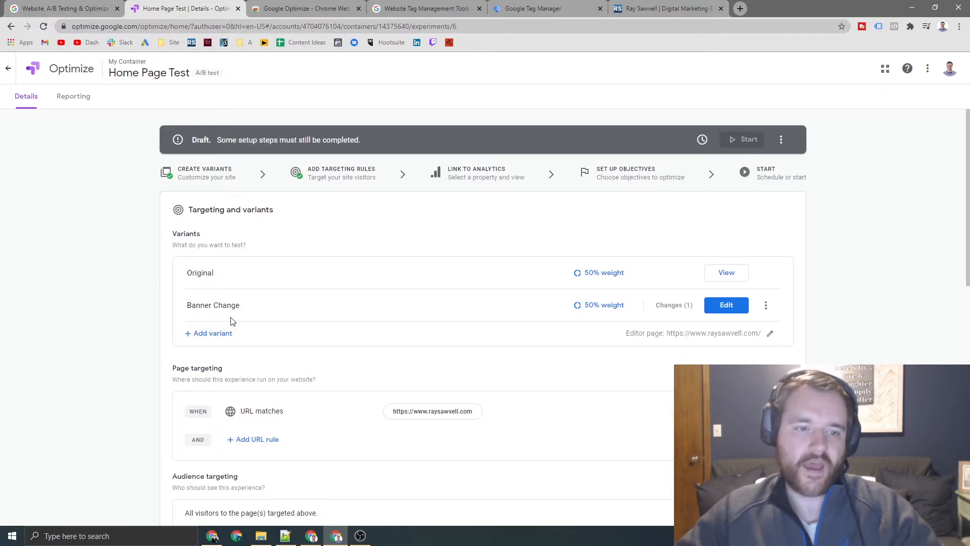
- Try reopening the Banner Change variant for editing, and return to Optimize through optimize.google.com
{"action": "left_click", "coordinate": [725, 306]}
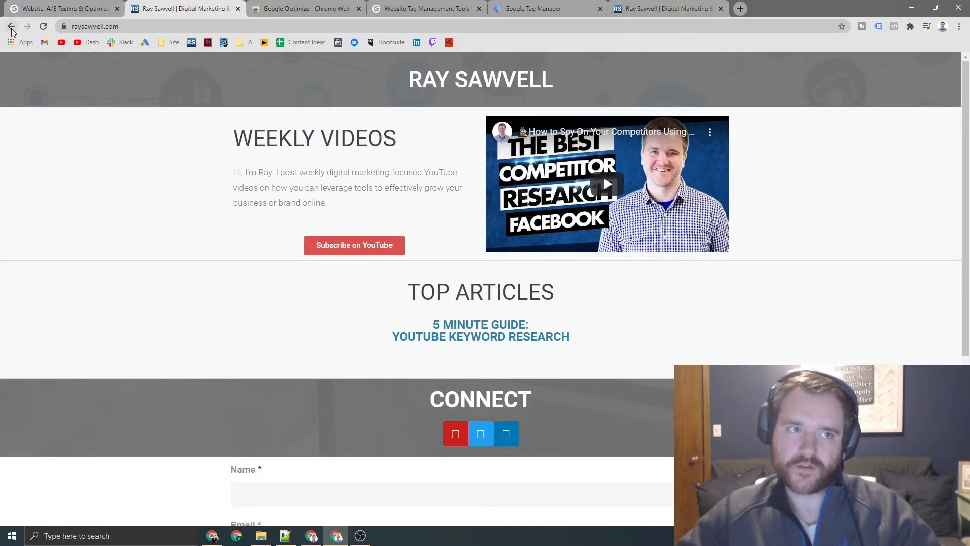
{"action": "left_click", "coordinate": [11, 26]}
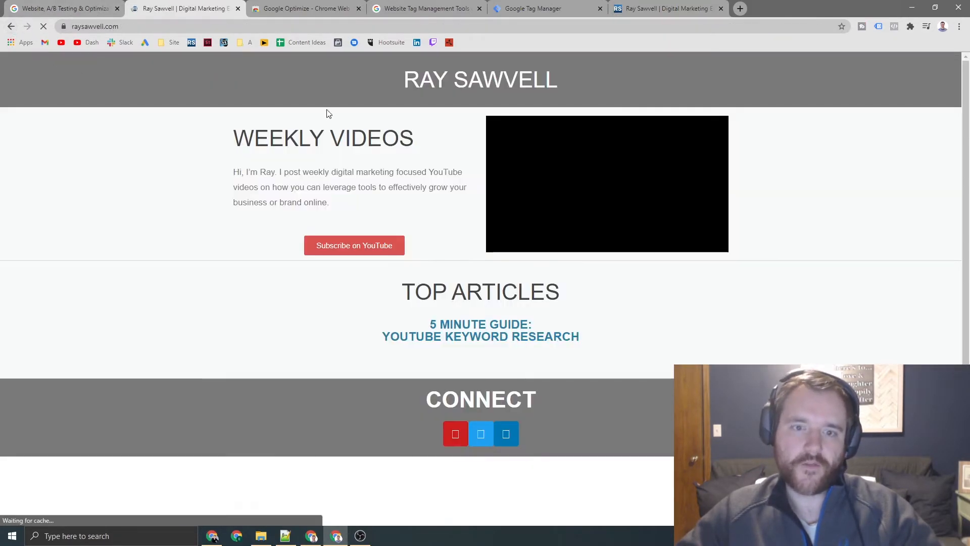
{"action": "left_click", "coordinate": [207, 20]}
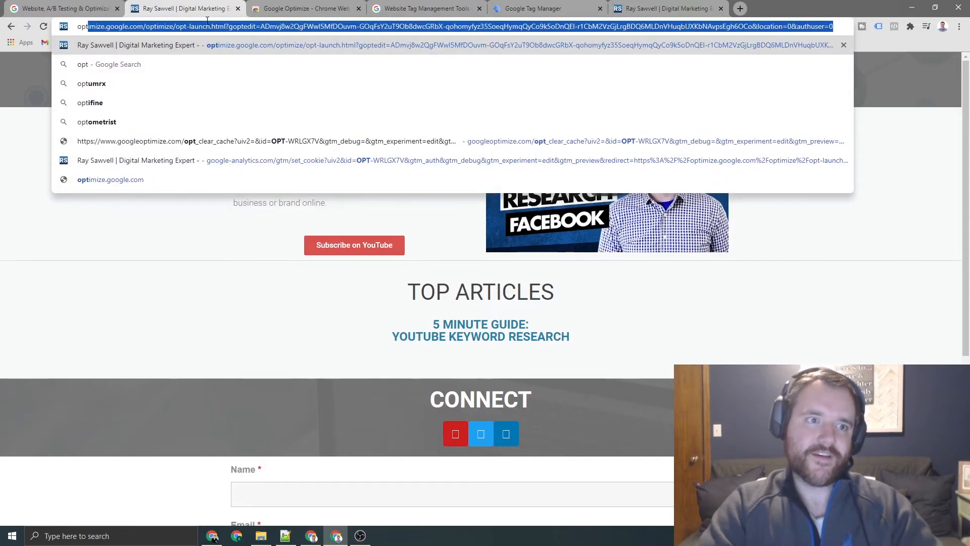
{"action": "type", "text": "optm"}
{"action": "key", "text": "BackSpace"}
{"action": "type", "text": "i"}
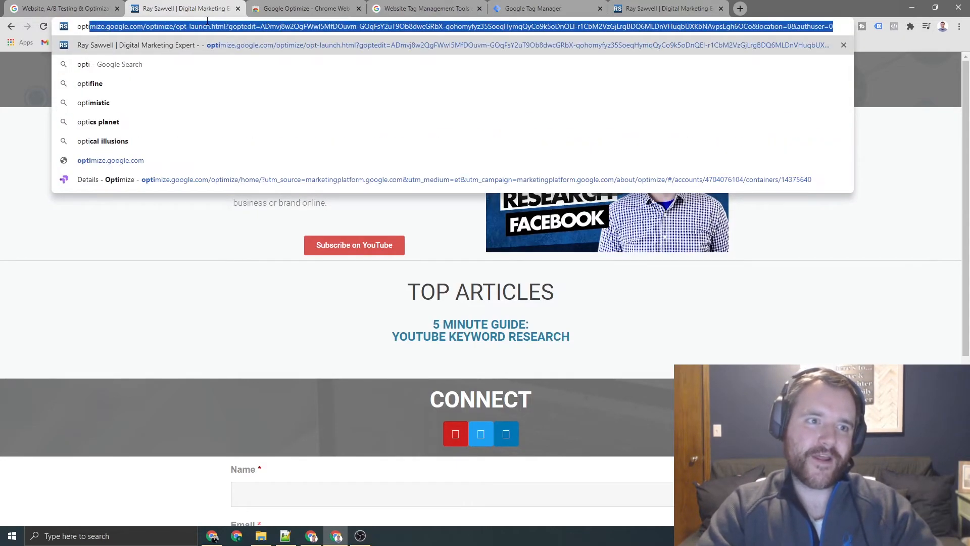
{"action": "type", "text": "mize.google"}
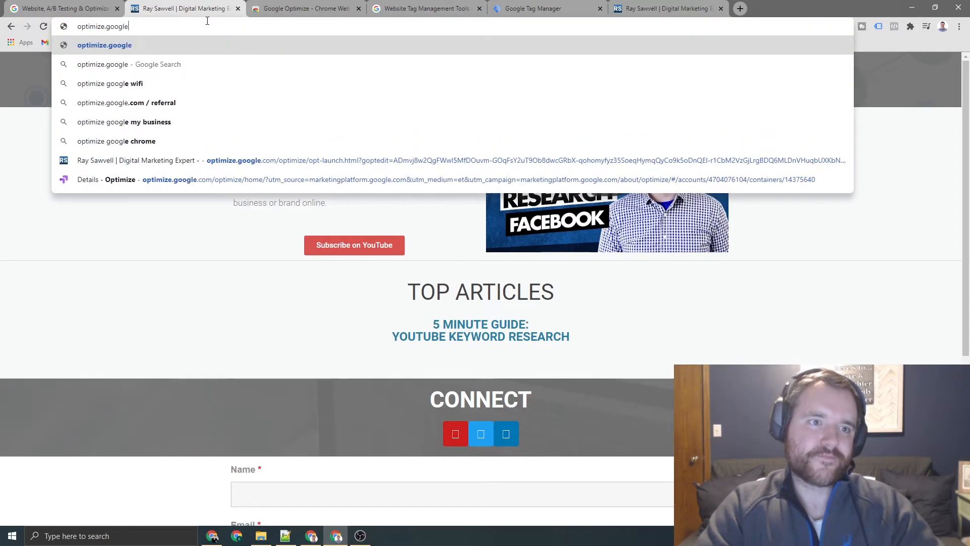
{"action": "type", "text": ".com"}
{"action": "key", "text": "Return"}
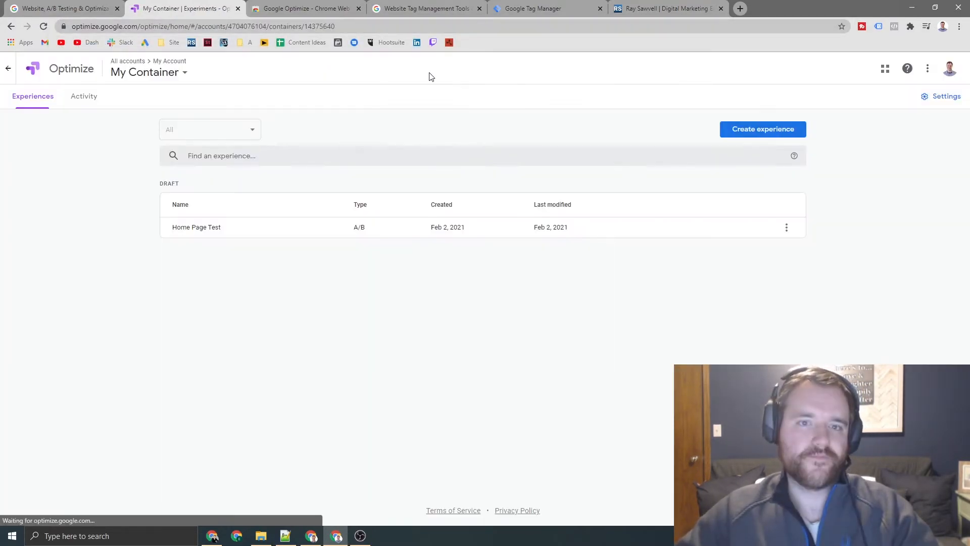
- Open the Home Page Test experiment, review its Banner Change variant in the visual editor, and exit the editor
{"action": "left_click", "coordinate": [198, 224]}
{"action": "left_click", "coordinate": [728, 307]}
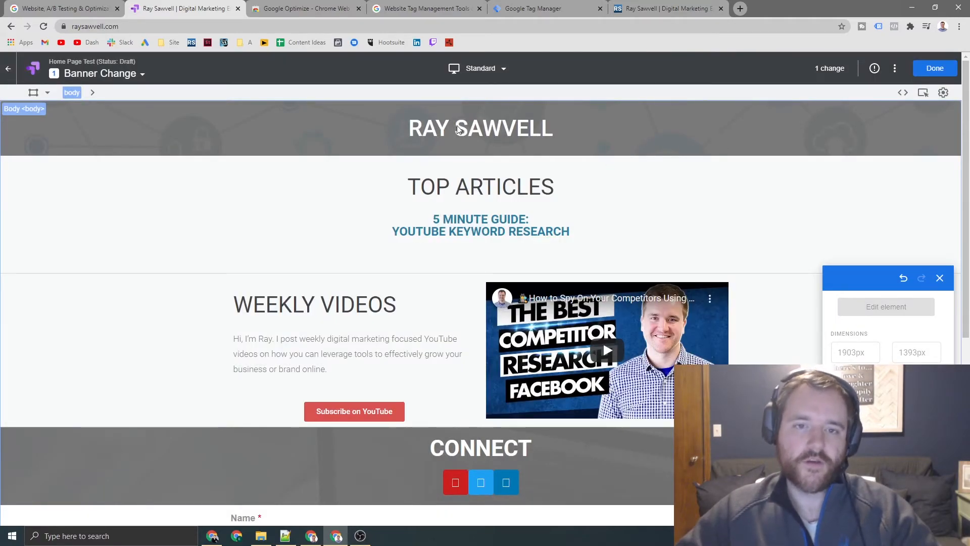
{"action": "left_click", "coordinate": [948, 68]}
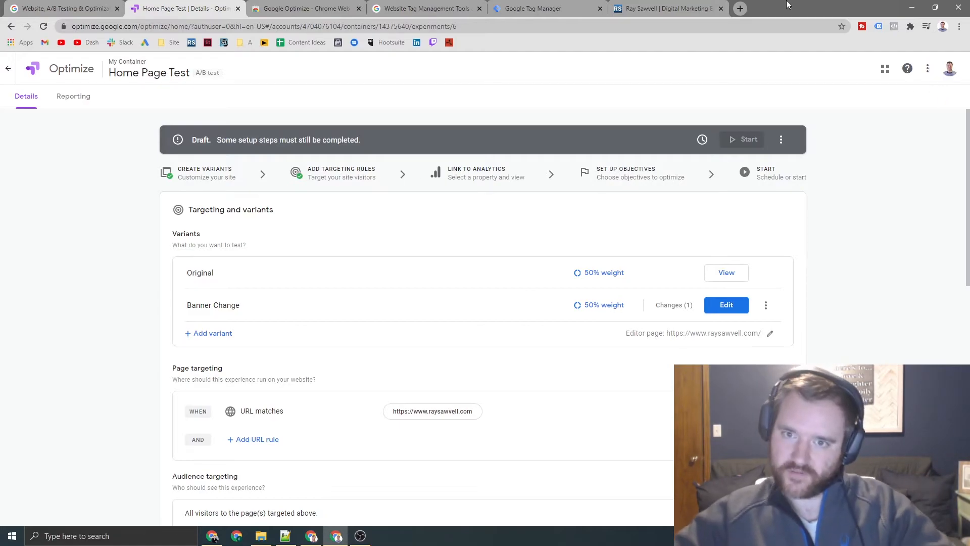
- Link the experiment's container to the website's Google Analytics property, using the Filtered view for measurement
{"action": "scroll", "coordinate": [146, 233], "scroll_direction": "down", "scroll_amount": 1}
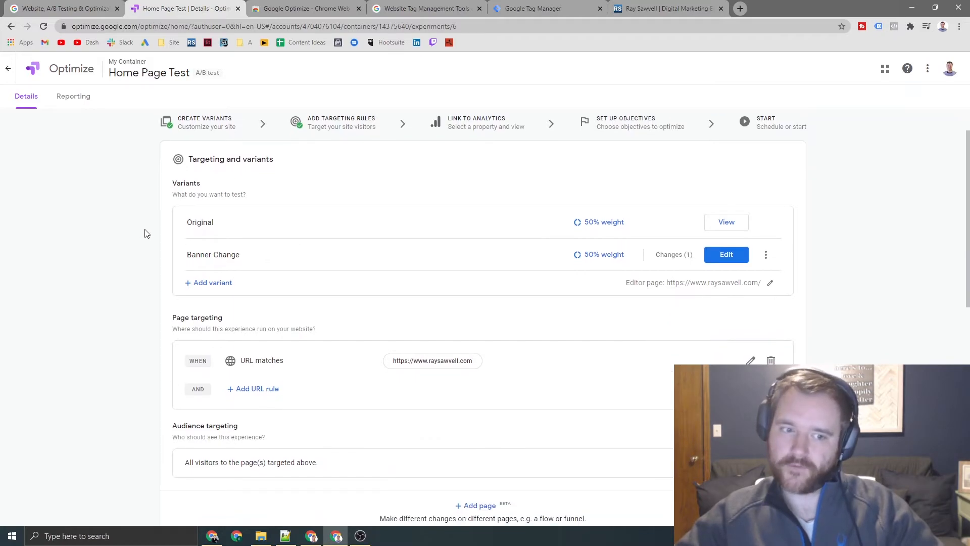
{"action": "scroll", "coordinate": [146, 234], "scroll_direction": "down", "scroll_amount": 5}
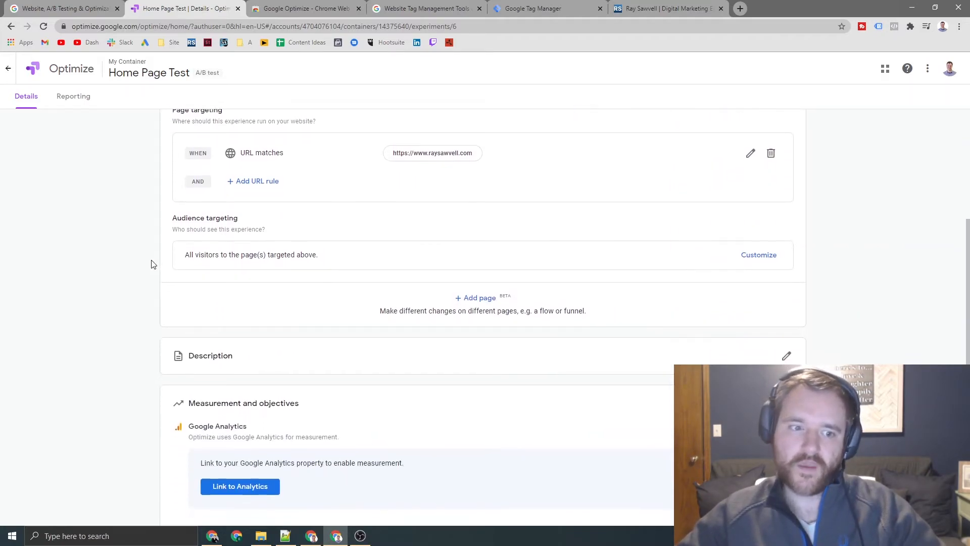
{"action": "scroll", "coordinate": [157, 262], "scroll_direction": "down", "scroll_amount": 1}
{"action": "scroll", "coordinate": [201, 241], "scroll_direction": "up", "scroll_amount": 5}
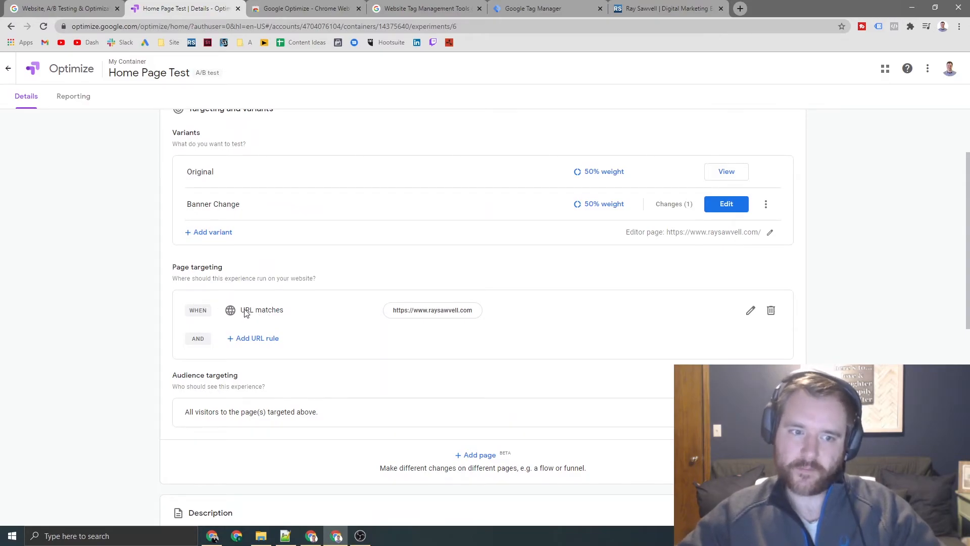
{"action": "scroll", "coordinate": [297, 314], "scroll_direction": "down", "scroll_amount": 3}
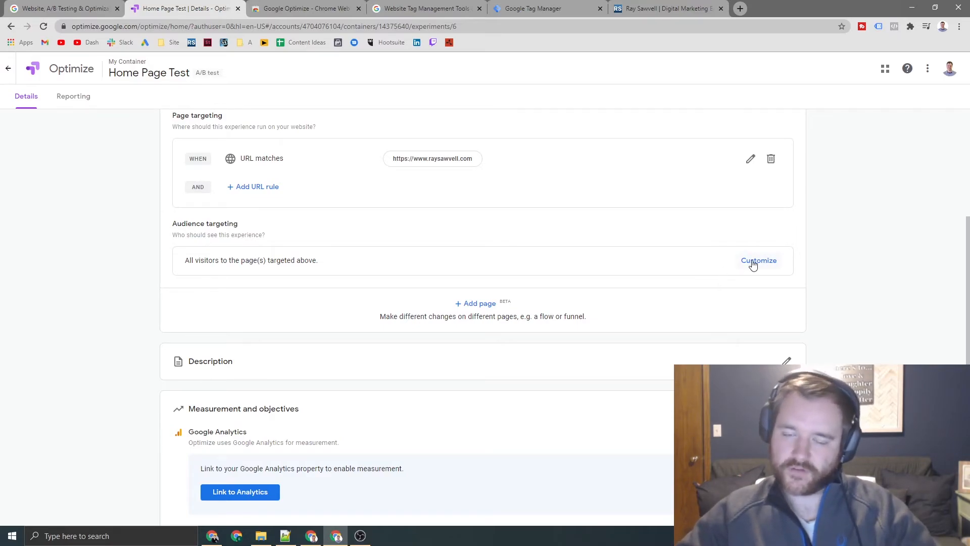
{"action": "scroll", "coordinate": [493, 273], "scroll_direction": "down", "scroll_amount": 3}
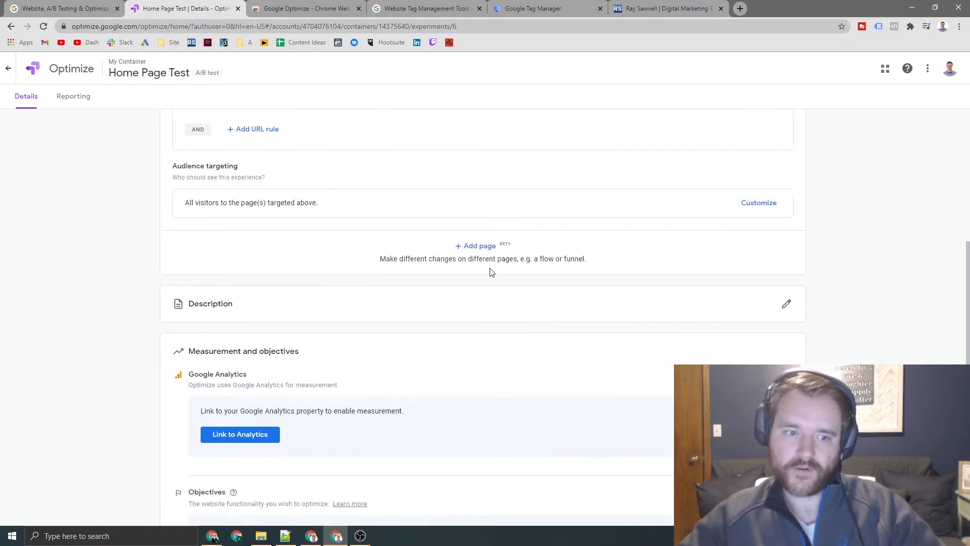
{"action": "left_click", "coordinate": [248, 335]}
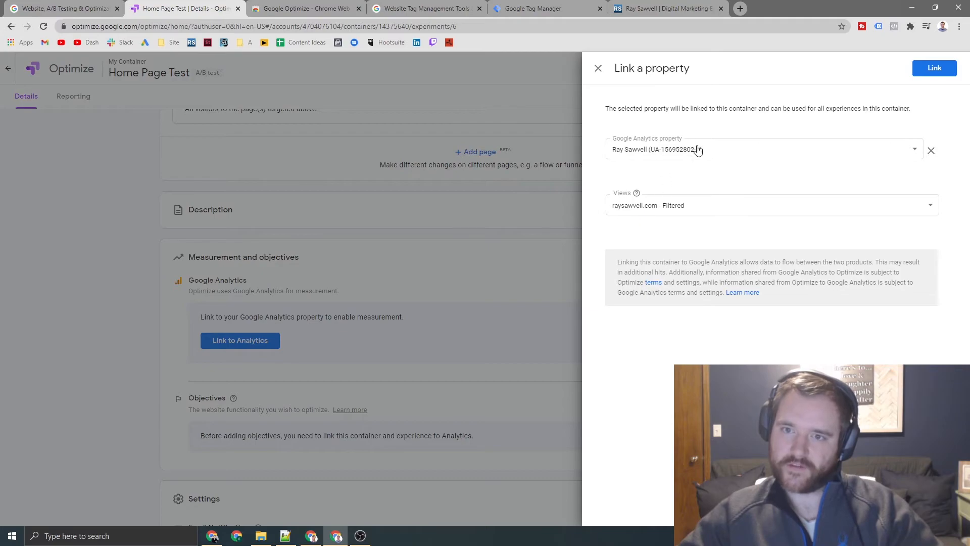
{"action": "left_click", "coordinate": [934, 71]}
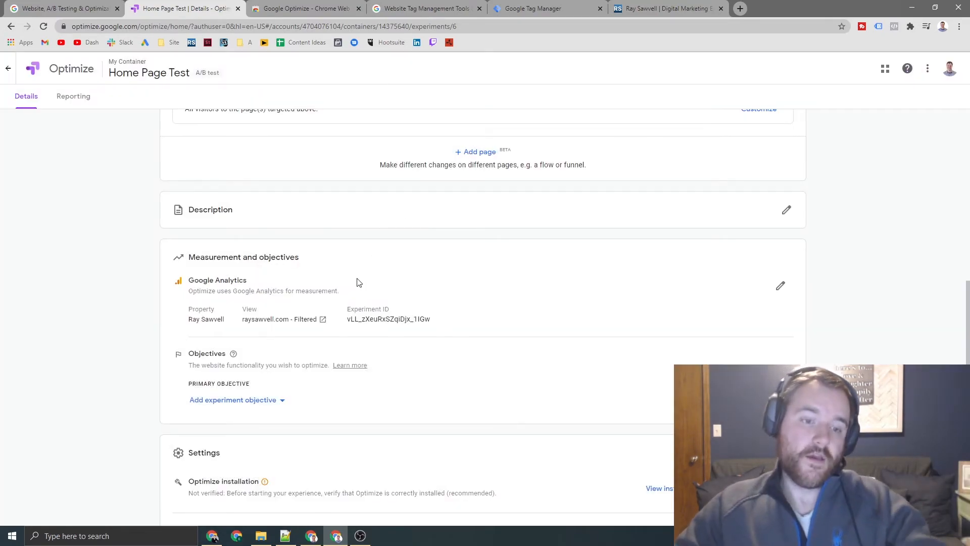
- Add the Google Analytics goal Contact Us (Goal 1 Completions) as the experiment's primary objective
{"action": "scroll", "coordinate": [211, 376], "scroll_direction": "down", "scroll_amount": 3}
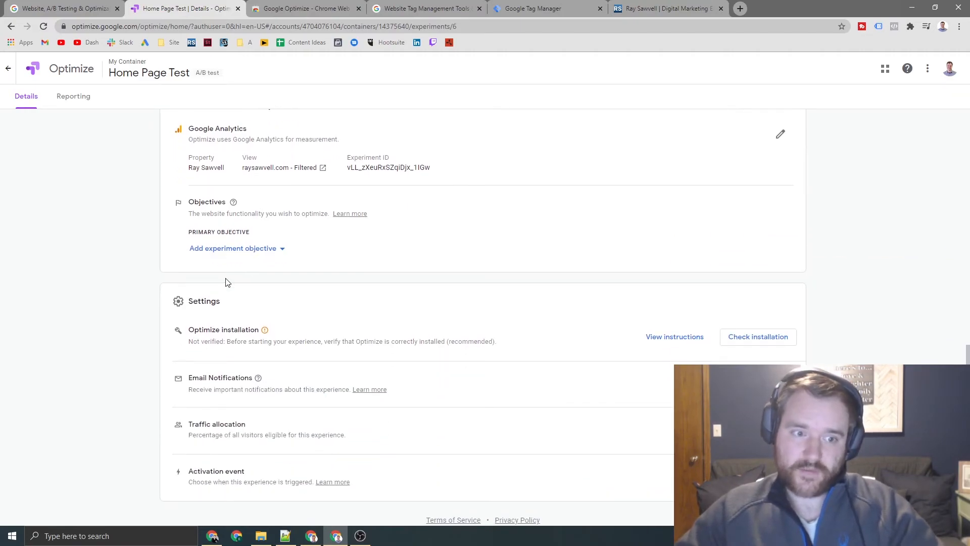
{"action": "scroll", "coordinate": [228, 283], "scroll_direction": "down", "scroll_amount": 1}
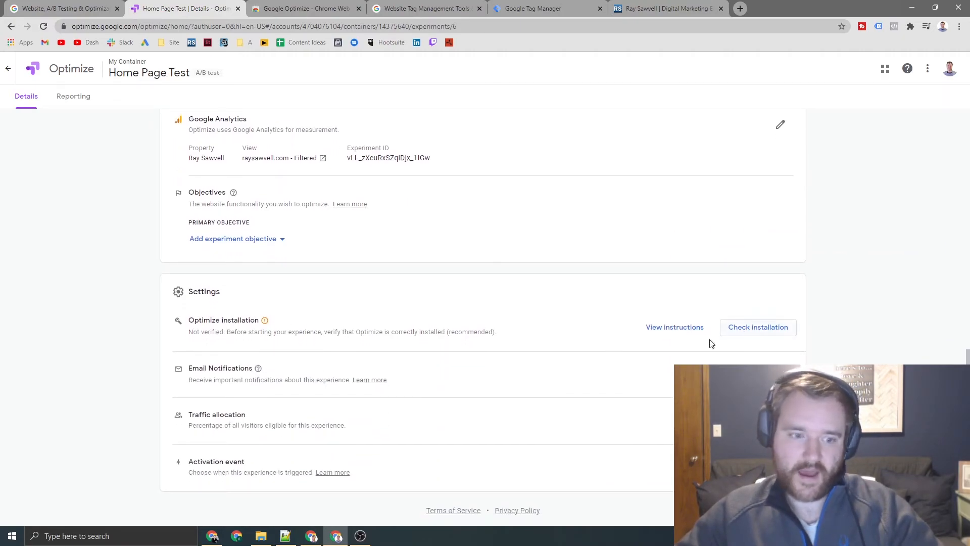
{"action": "scroll", "coordinate": [782, 286], "scroll_direction": "up", "scroll_amount": 3}
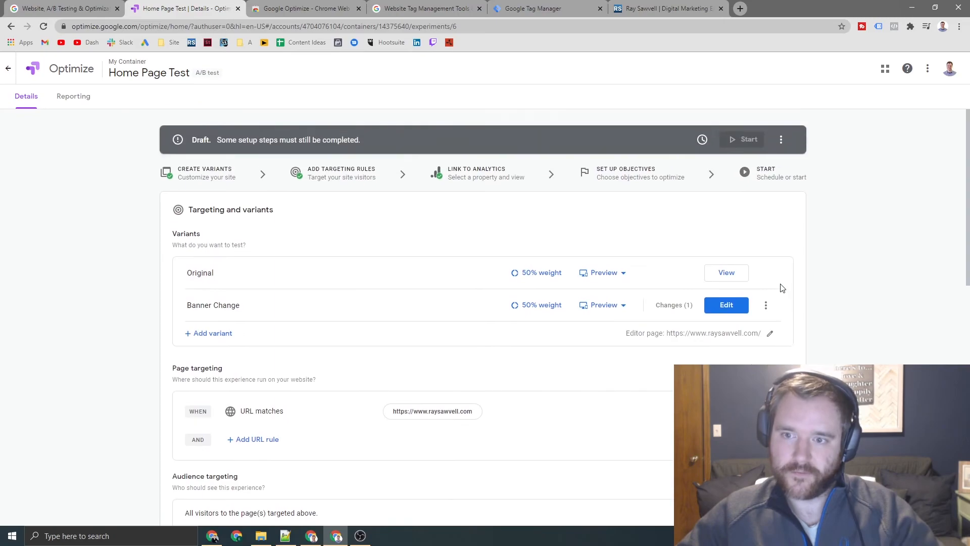
{"action": "scroll", "coordinate": [709, 167], "scroll_direction": "down", "scroll_amount": 10}
{"action": "scroll", "coordinate": [709, 167], "scroll_direction": "down", "scroll_amount": 2}
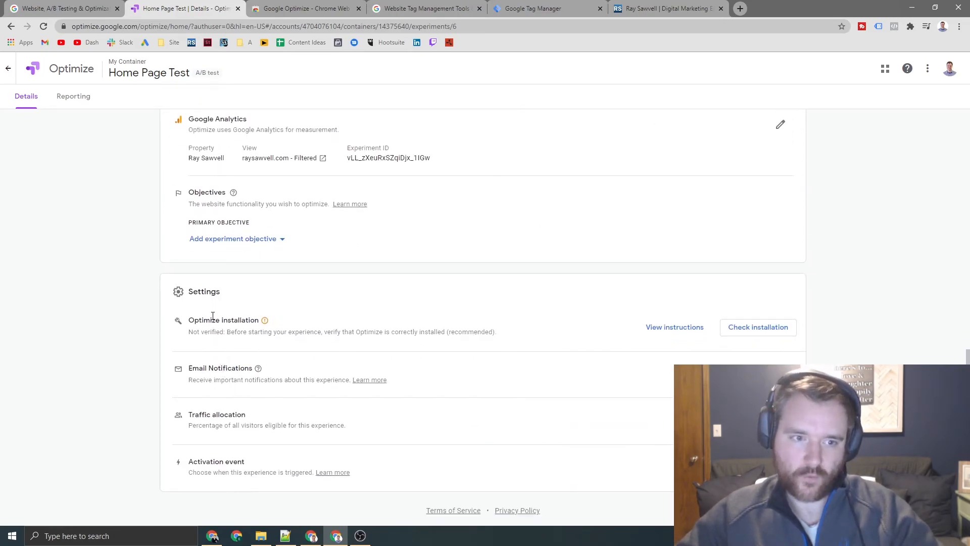
{"action": "left_click", "coordinate": [238, 240]}
{"action": "left_click", "coordinate": [236, 241]}
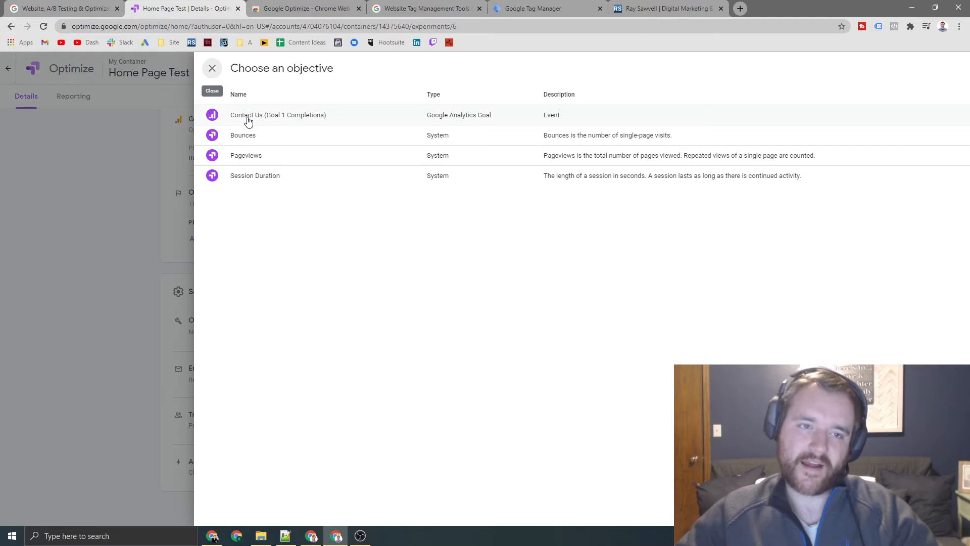
{"action": "left_click", "coordinate": [248, 120]}
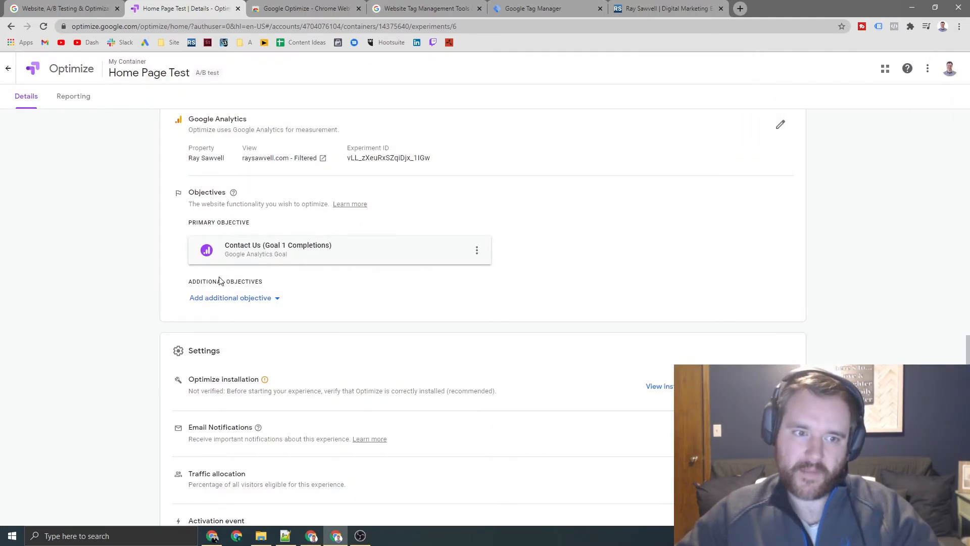
- Review the Home Page Test's setup checklist, variants and weights, primary objective, and the installation and traffic settings
{"action": "scroll", "coordinate": [349, 369], "scroll_direction": "up", "scroll_amount": 10}
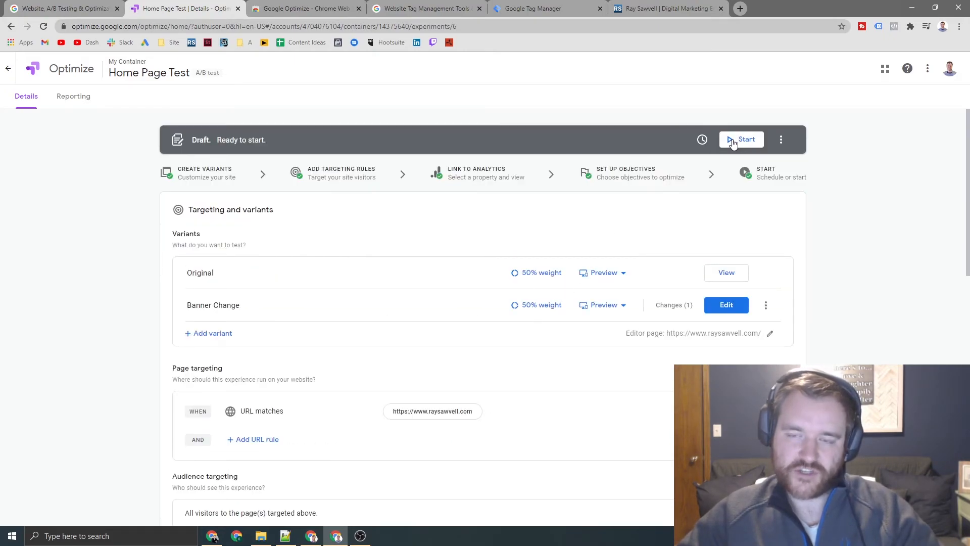
{"action": "scroll", "coordinate": [375, 216], "scroll_direction": "down", "scroll_amount": 15}
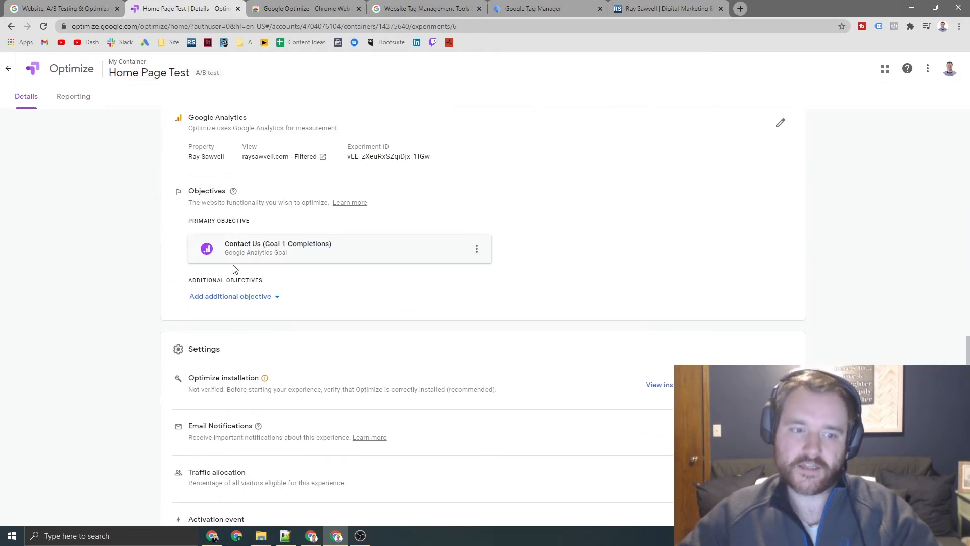
{"action": "scroll", "coordinate": [247, 258], "scroll_direction": "up", "scroll_amount": 8}
{"action": "scroll", "coordinate": [253, 260], "scroll_direction": "up", "scroll_amount": 5}
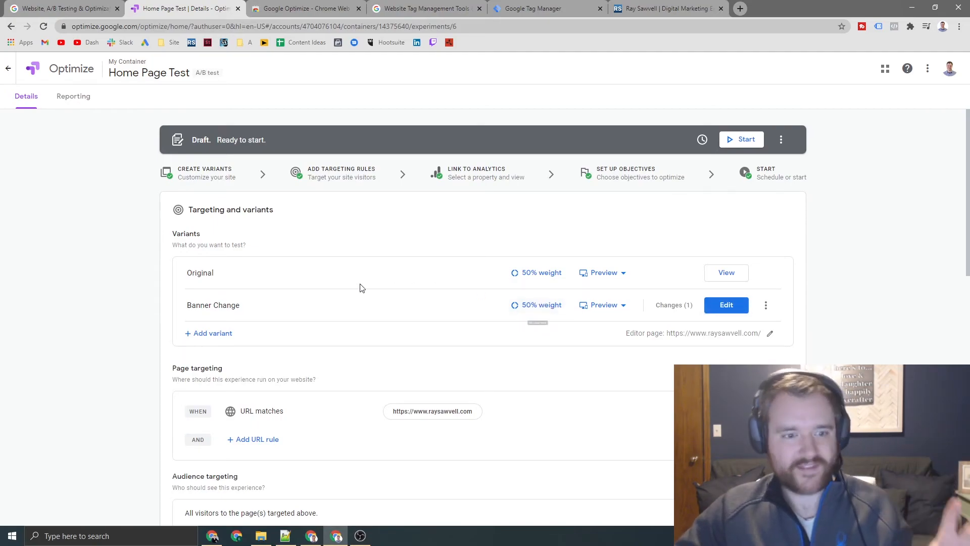
{"action": "scroll", "coordinate": [324, 287], "scroll_direction": "down", "scroll_amount": 5}
{"action": "scroll", "coordinate": [297, 286], "scroll_direction": "down", "scroll_amount": 3}
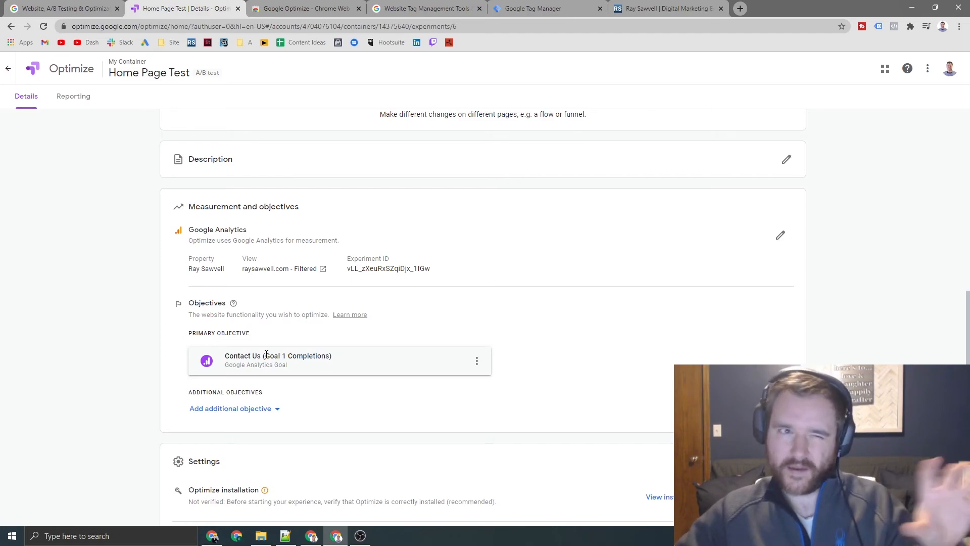
{"action": "scroll", "coordinate": [402, 329], "scroll_direction": "down", "scroll_amount": 3}
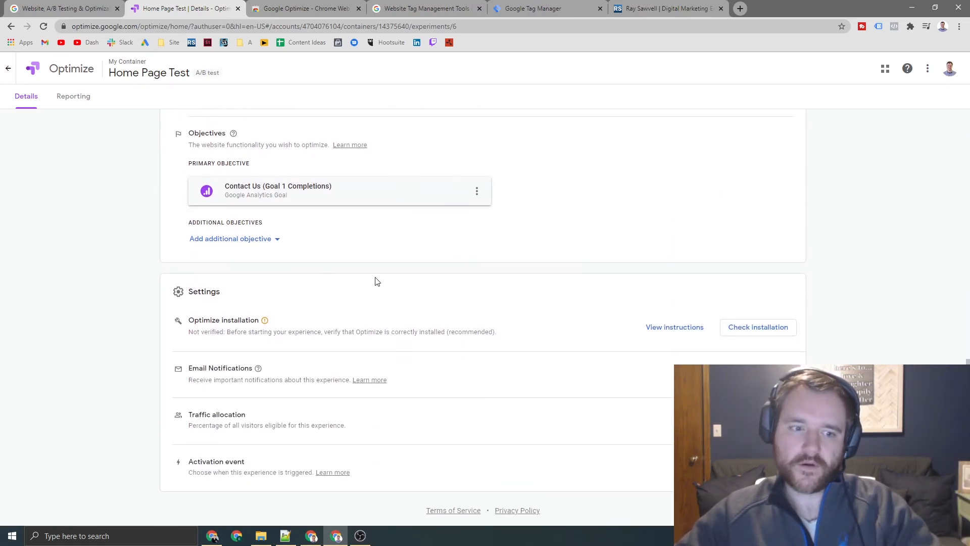